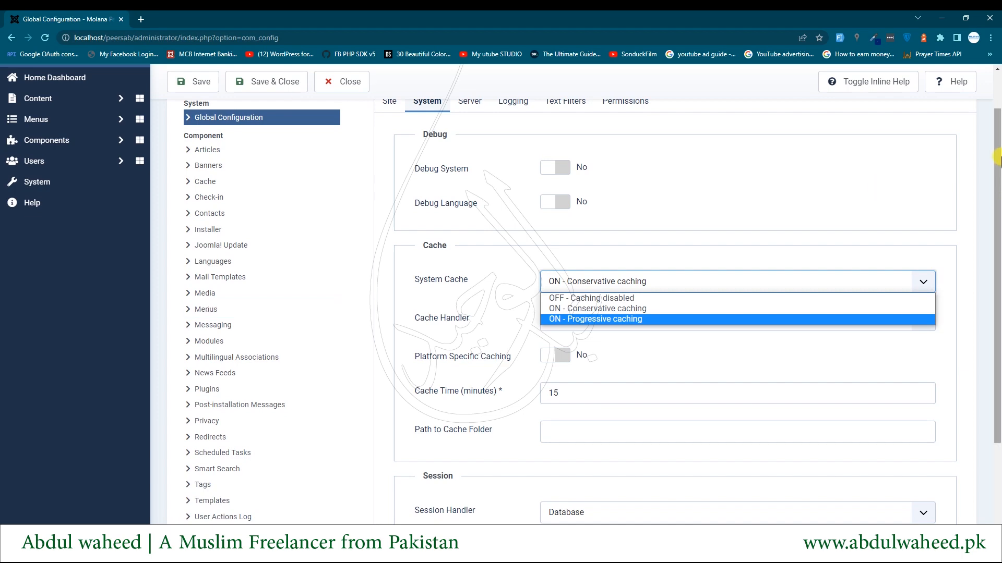
# Close Global Configuration, reopen it from the Home Dashboard, and show its Site settings
pyautogui.click(343, 82)
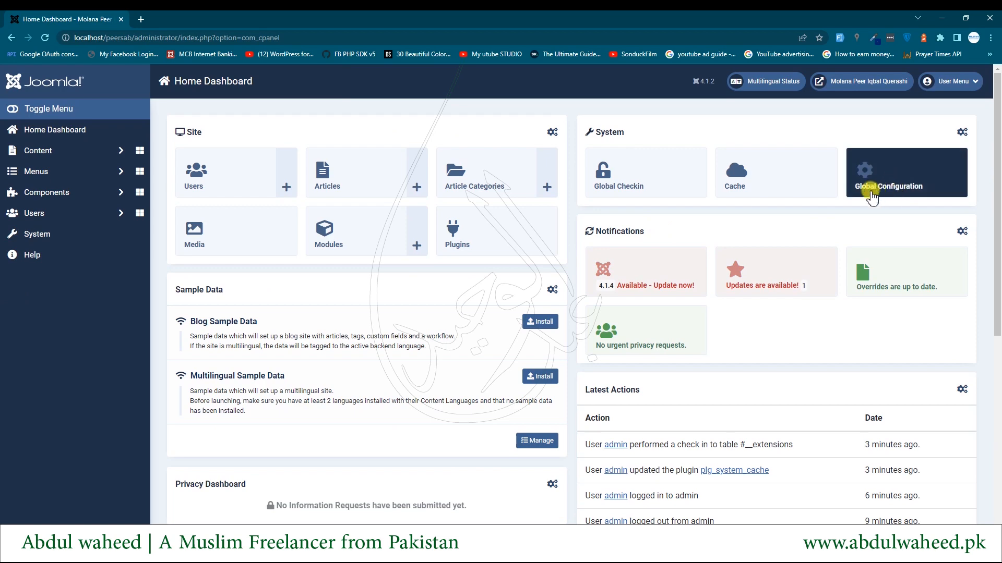
pyautogui.click(885, 191)
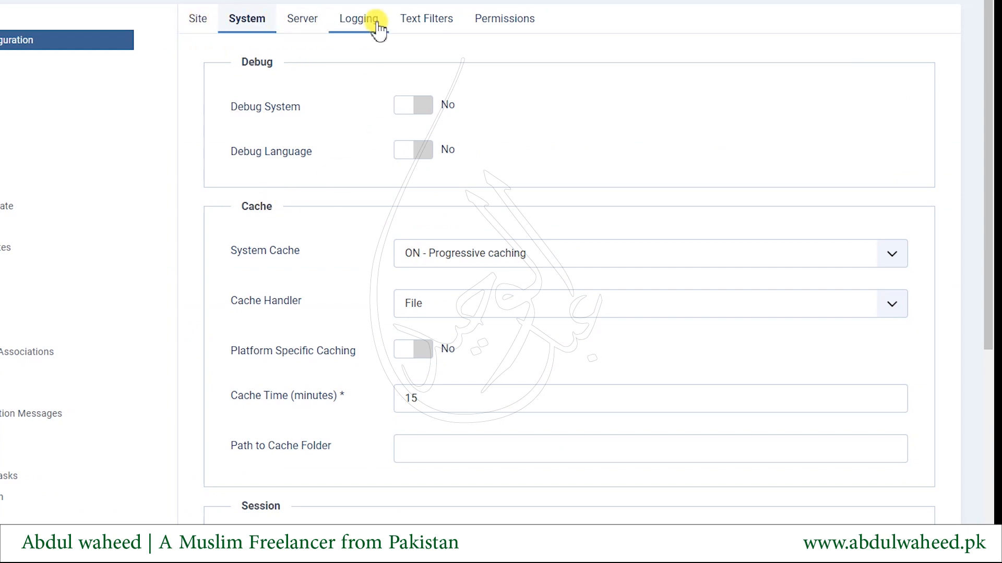
pyautogui.click(199, 26)
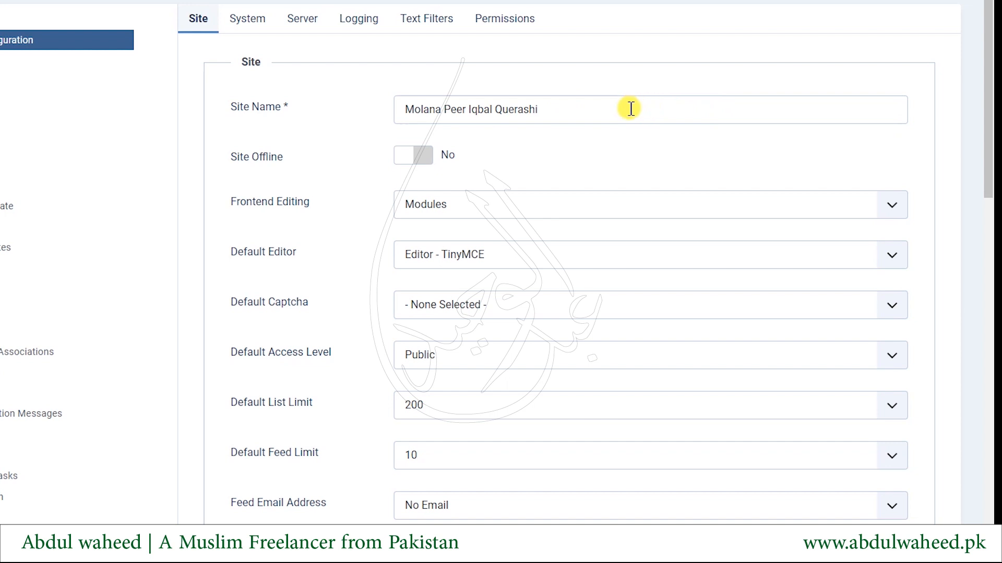
pyautogui.click(546, 106)
pyautogui.hotkey('ctrl', 'a')
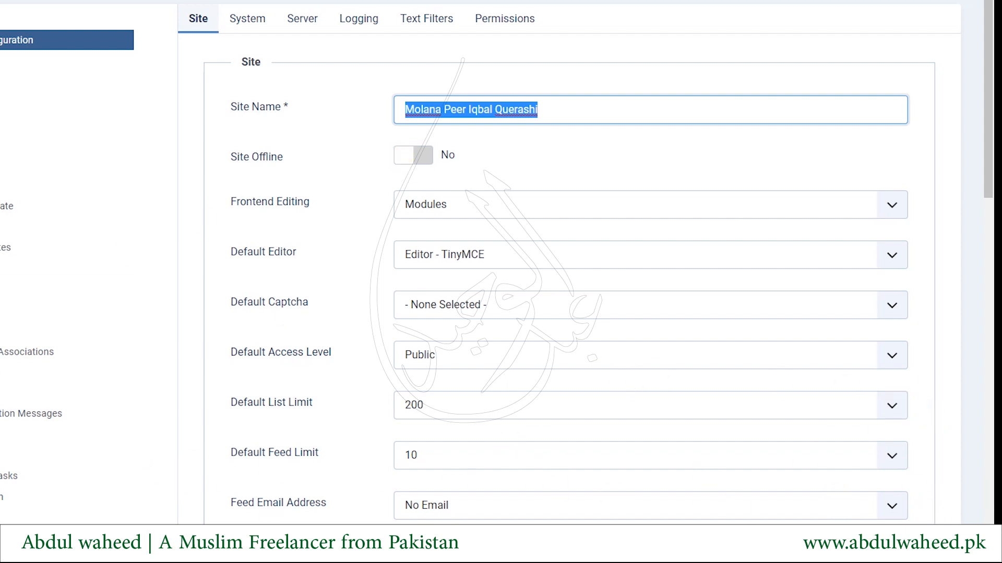
pyautogui.hotkey('alt', 'Tab')
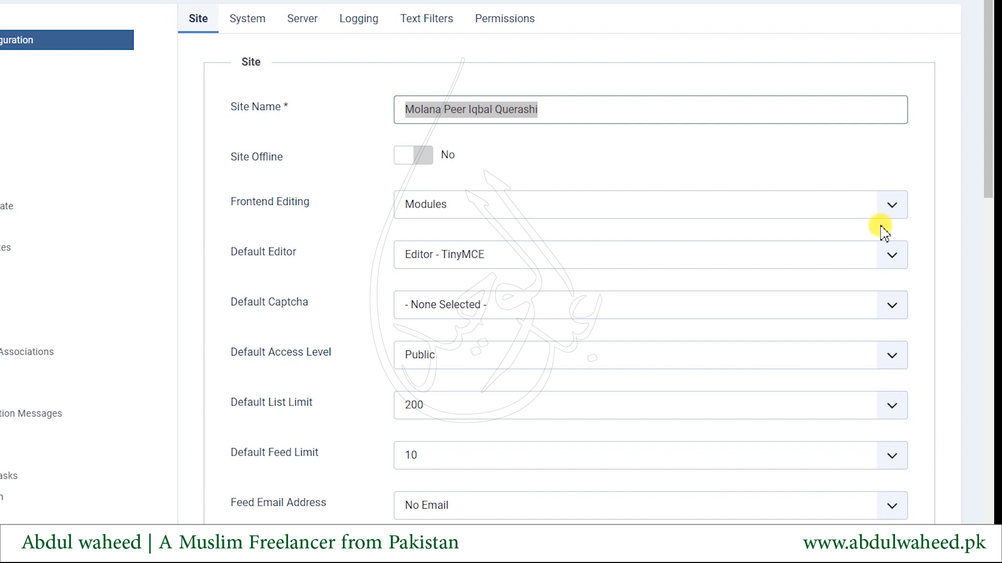
pyautogui.click(412, 152)
pyautogui.click(426, 205)
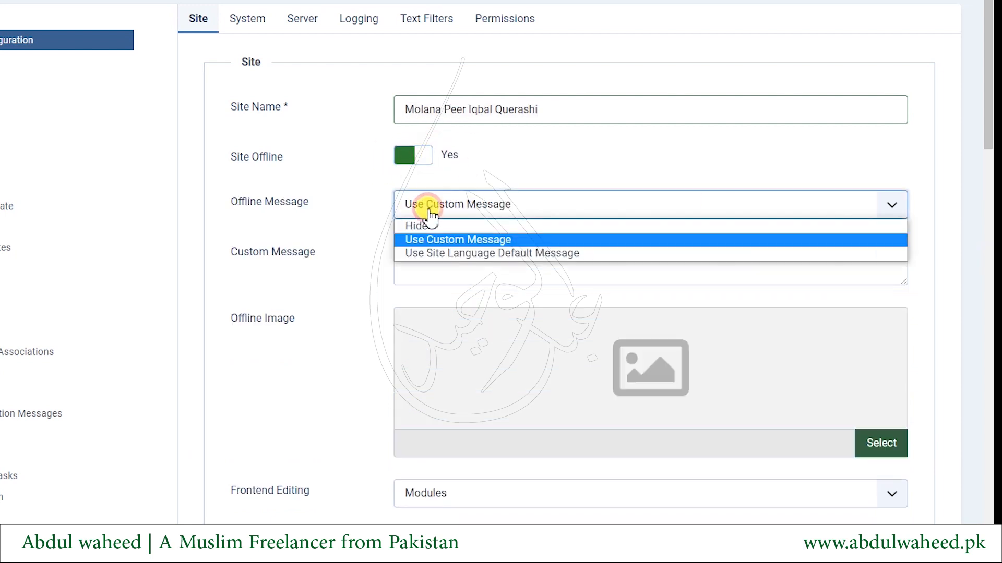
pyautogui.click(427, 206)
pyautogui.click(427, 206)
pyautogui.click(429, 210)
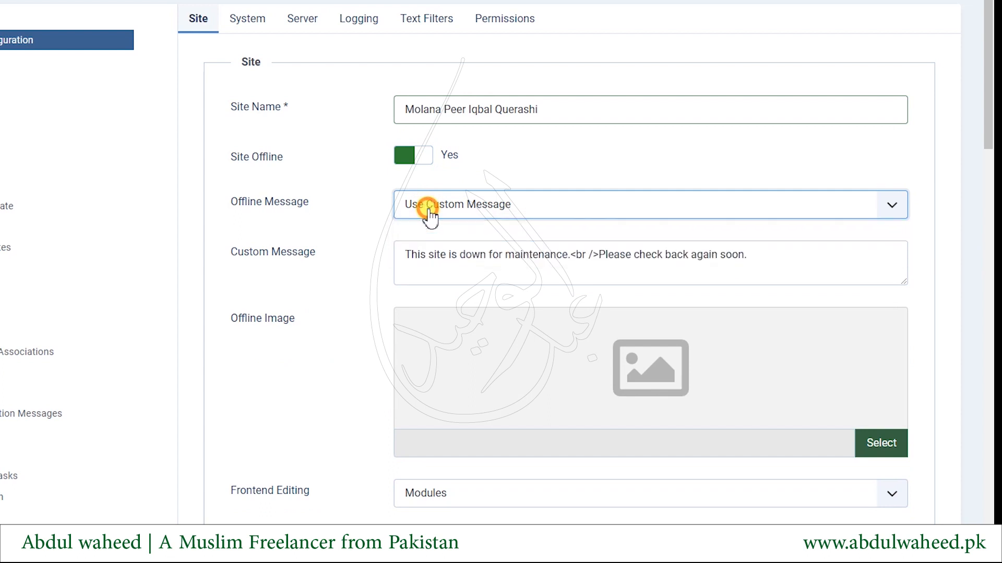
pyautogui.moveTo(405, 259); pyautogui.dragTo(472, 257)
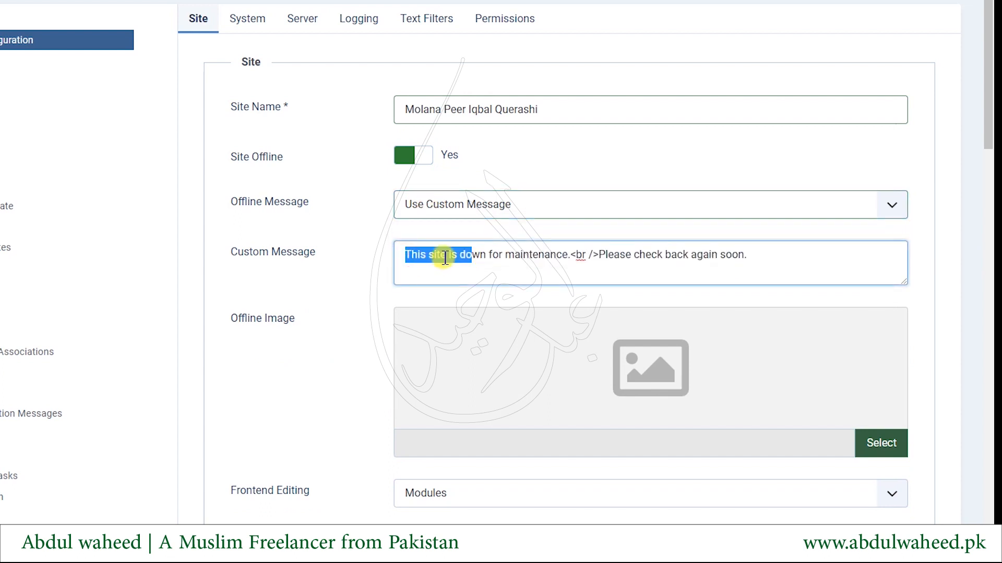
pyautogui.doubleClick(523, 260)
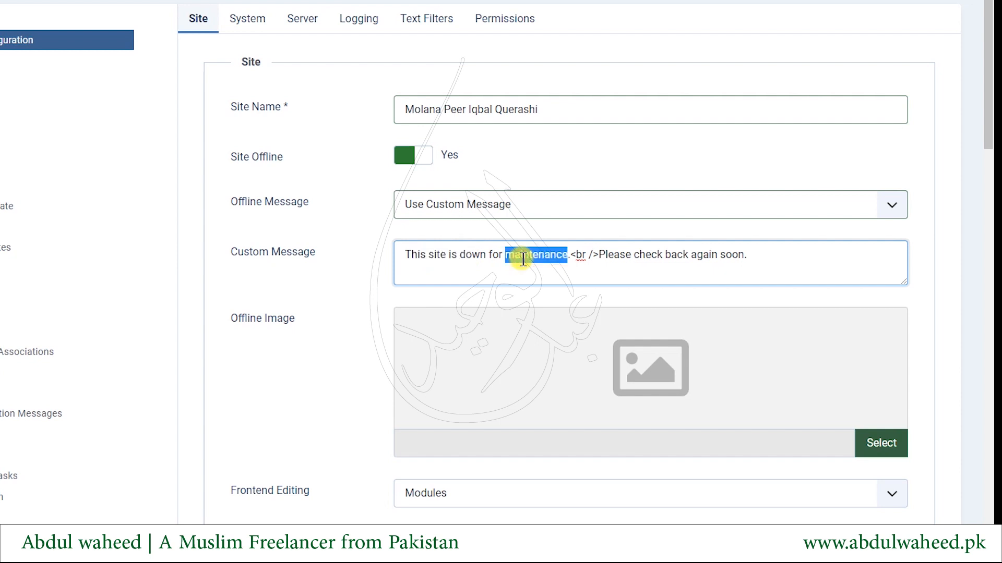
pyautogui.click(420, 159)
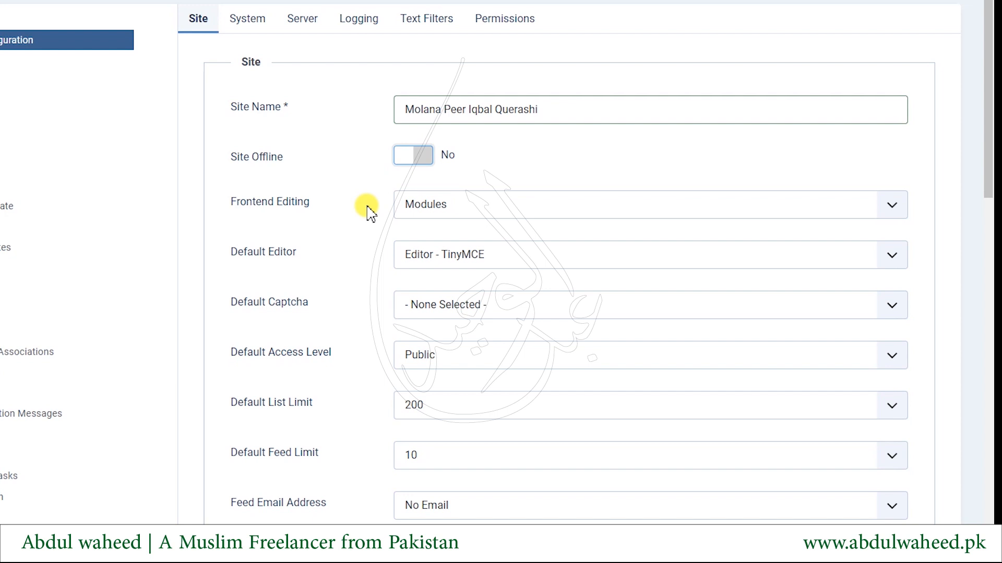
pyautogui.click(484, 207)
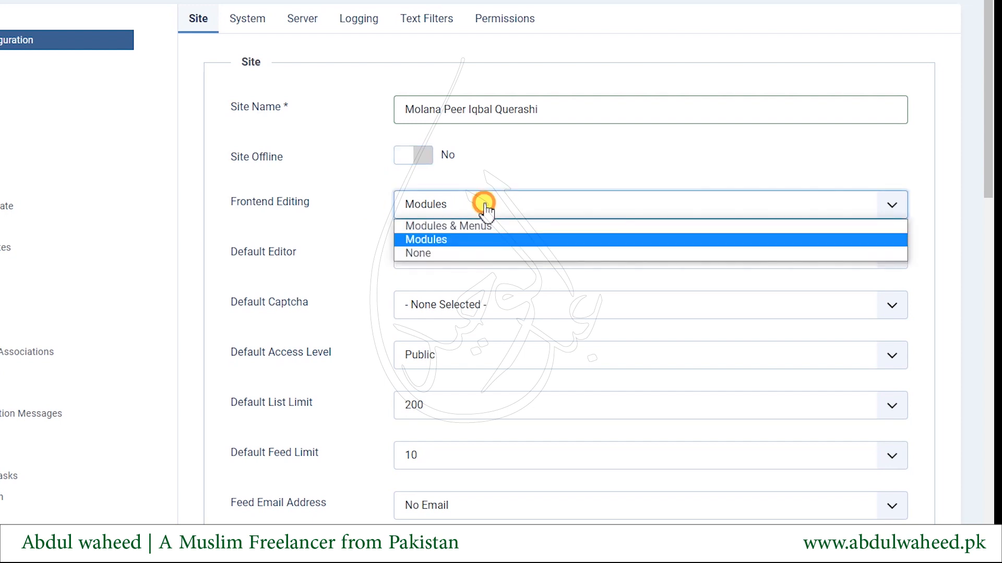
pyautogui.click(483, 205)
pyautogui.click(426, 203)
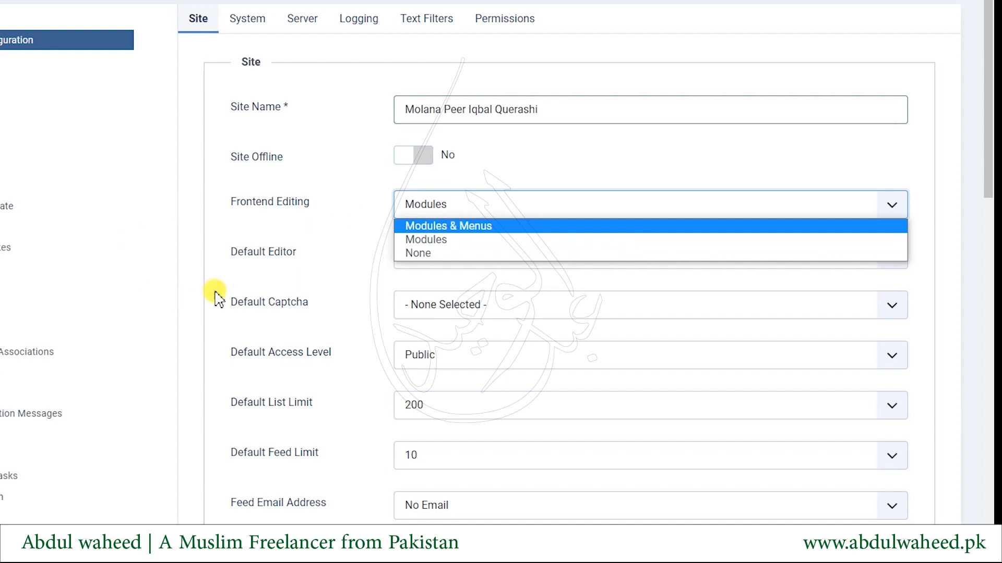
pyautogui.click(270, 253)
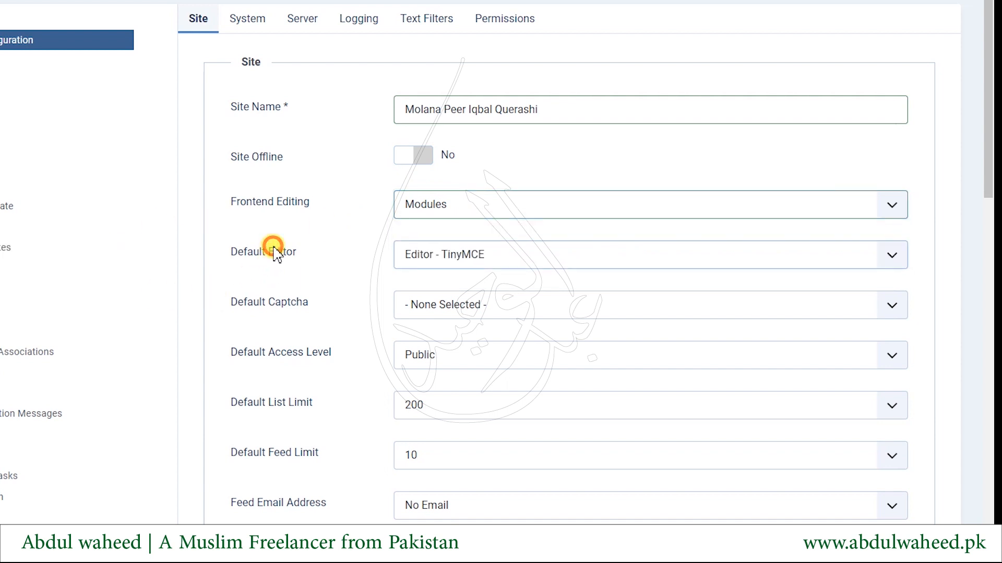
pyautogui.click(463, 265)
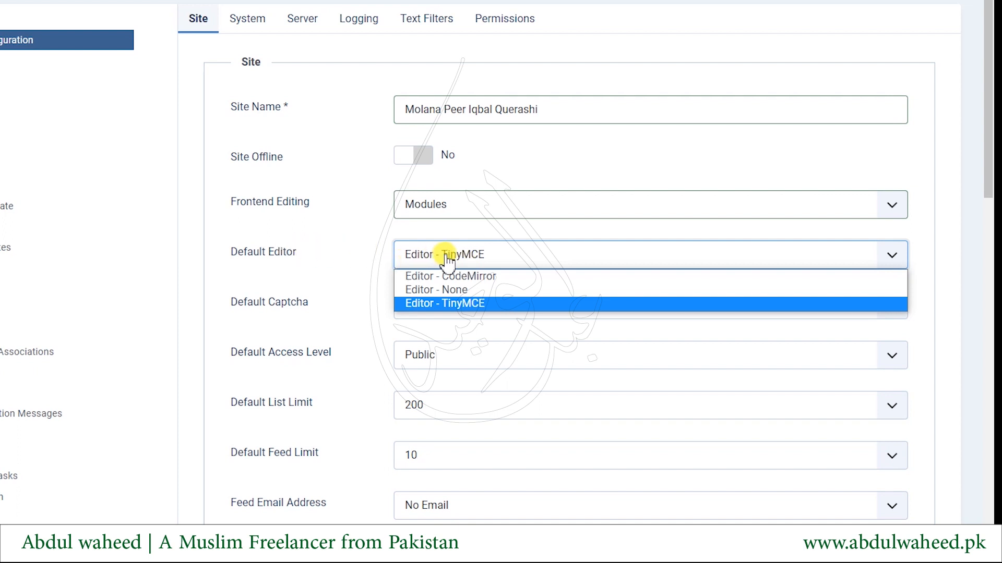
pyautogui.click(304, 302)
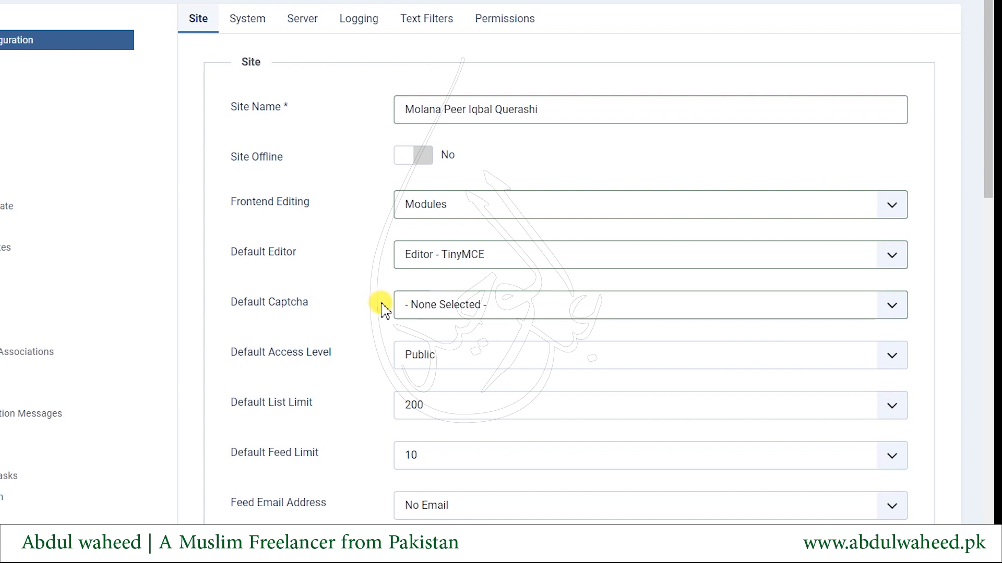
pyautogui.click(429, 308)
pyautogui.click(429, 309)
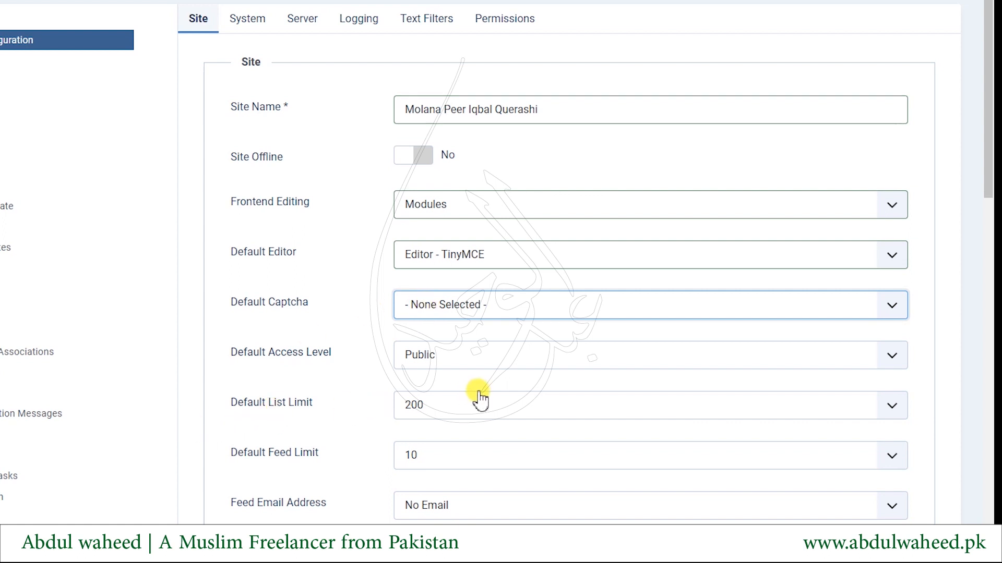
pyautogui.click(476, 356)
pyautogui.click(319, 404)
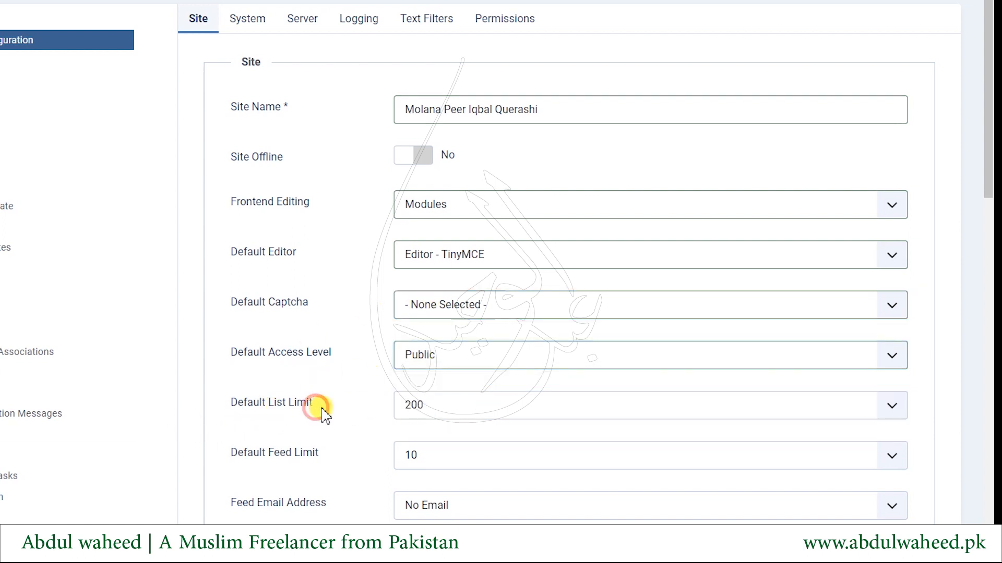
pyautogui.click(514, 416)
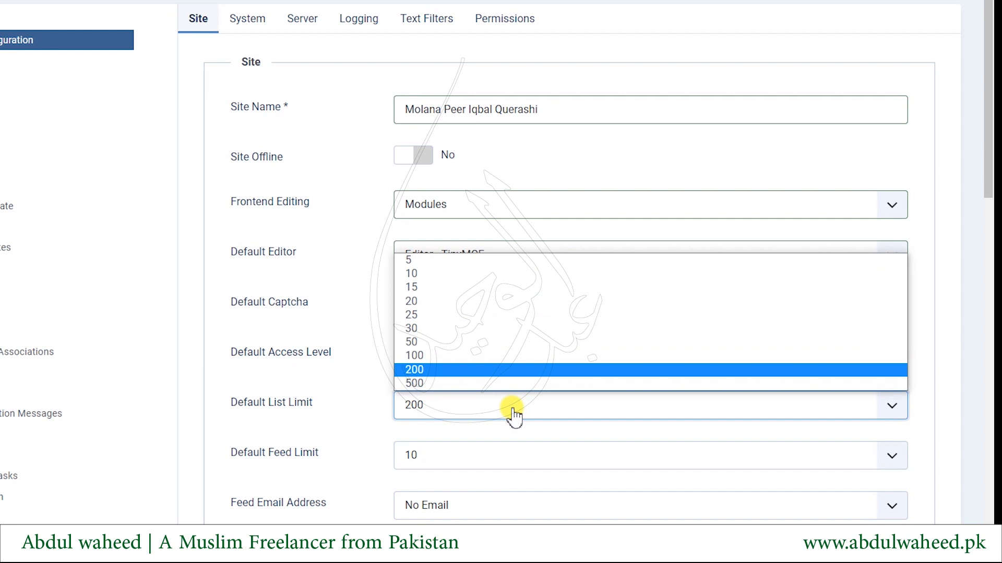
pyautogui.click(514, 415)
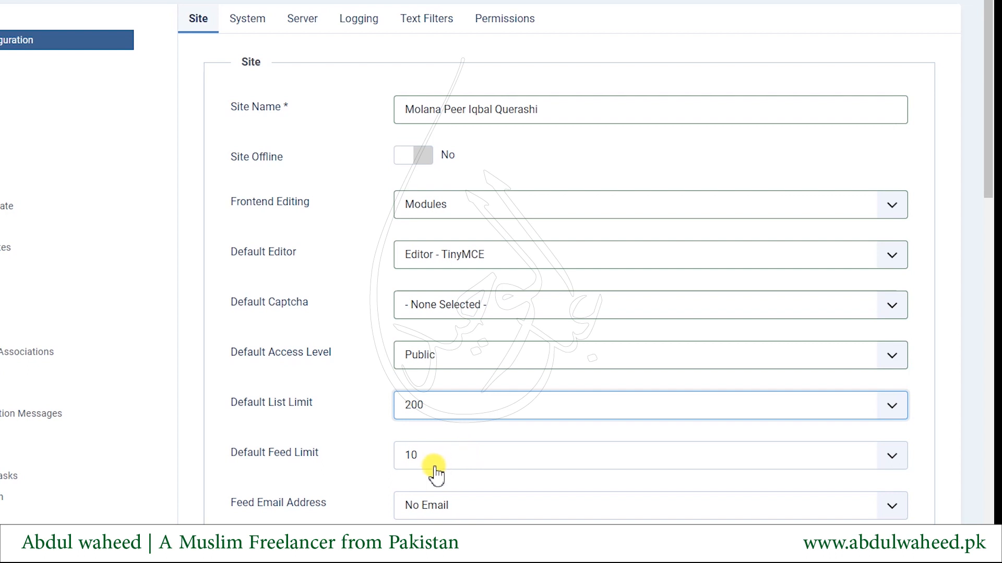
pyautogui.scroll(-4, 290, 431)
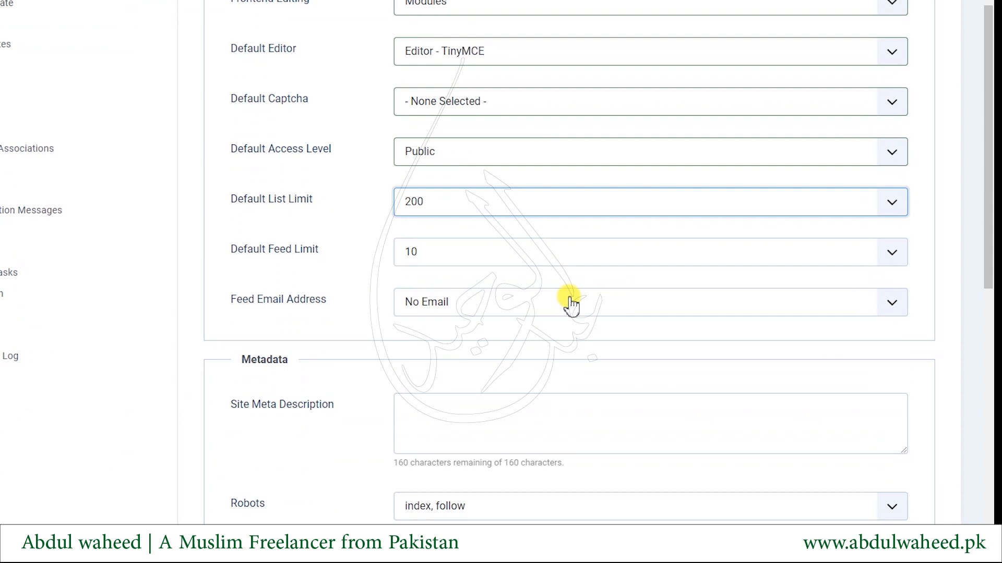
pyautogui.click(473, 308)
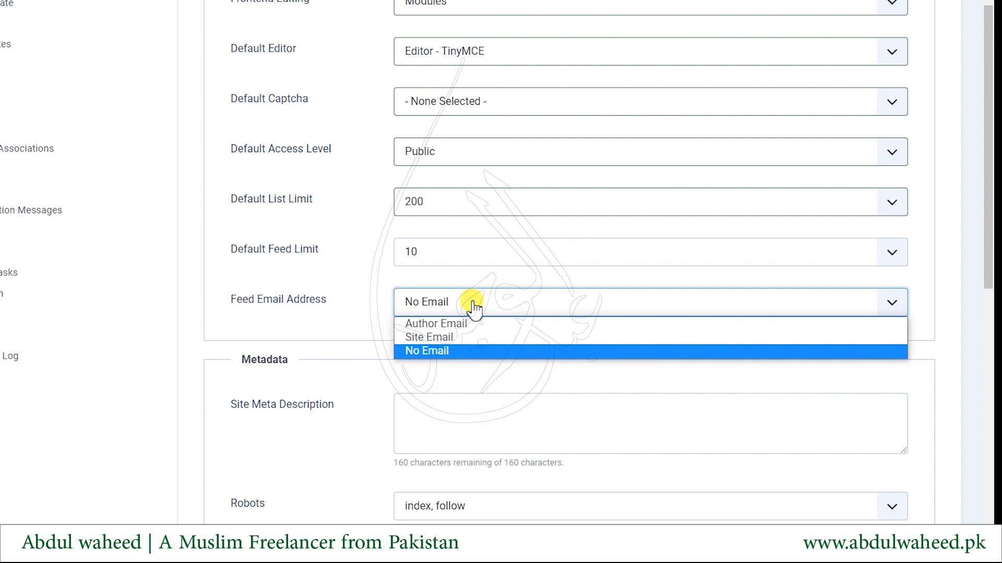
pyautogui.scroll(-2, 351, 317)
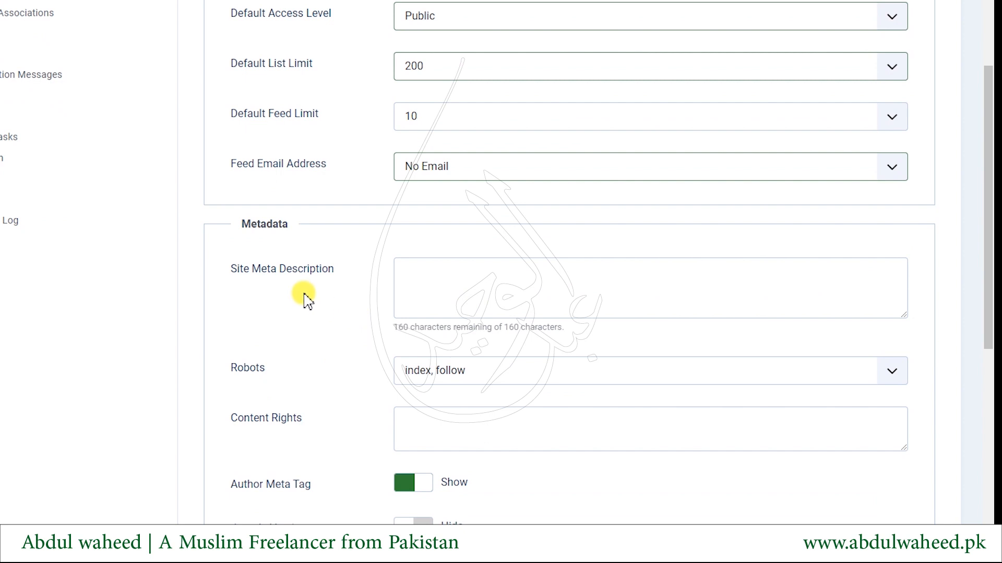
pyautogui.doubleClick(288, 271)
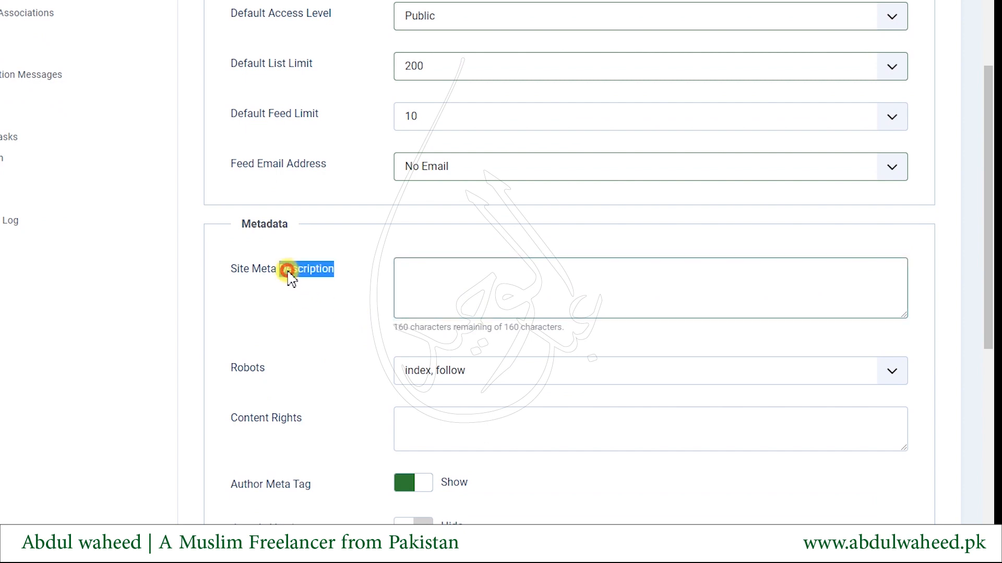
pyautogui.click(609, 273)
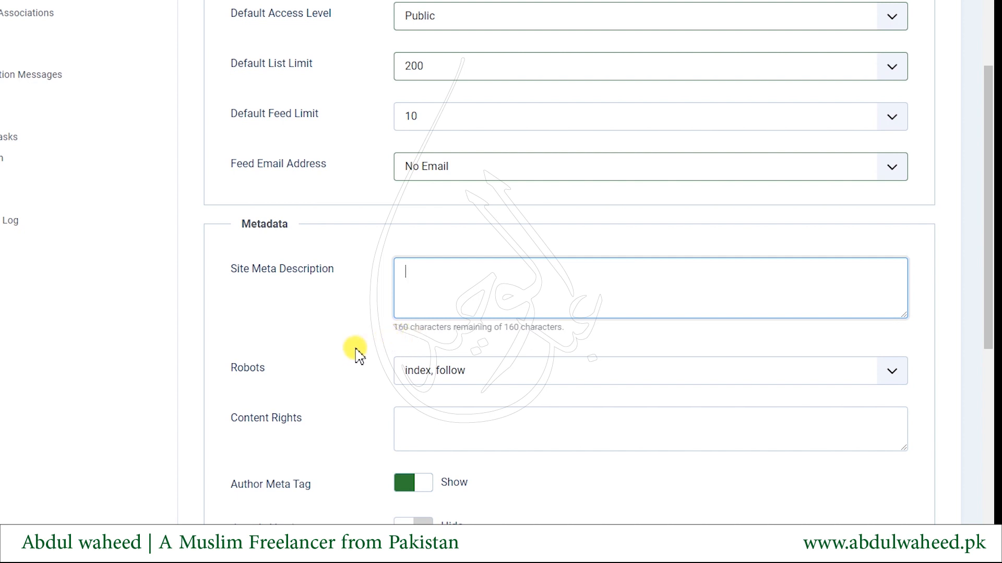
# Keep Robots at index, follow and switch Search Engine Friendly URLs to Yes
pyautogui.scroll(-3, 355, 379)
pyautogui.scroll(-1, 353, 376)
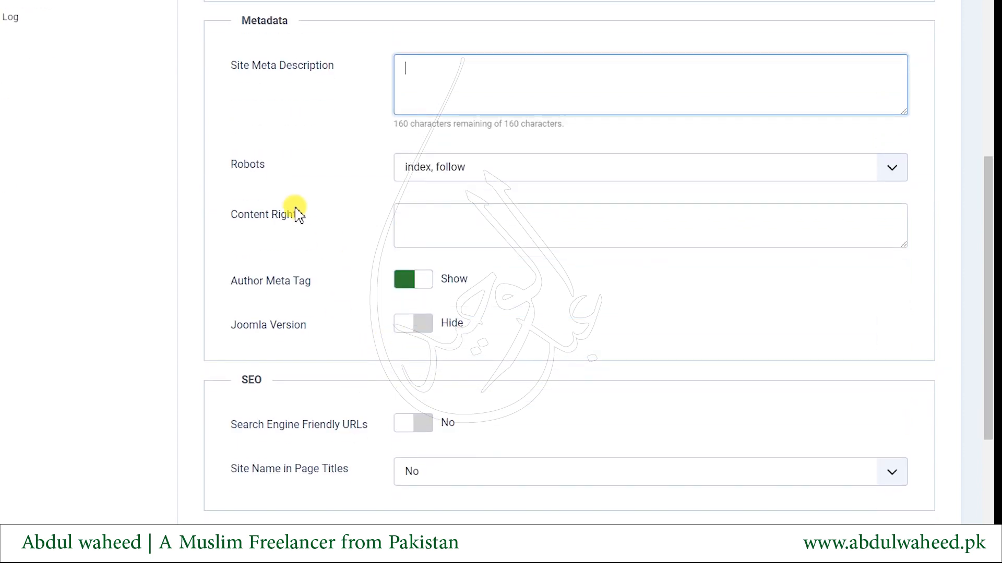
pyautogui.click(457, 175)
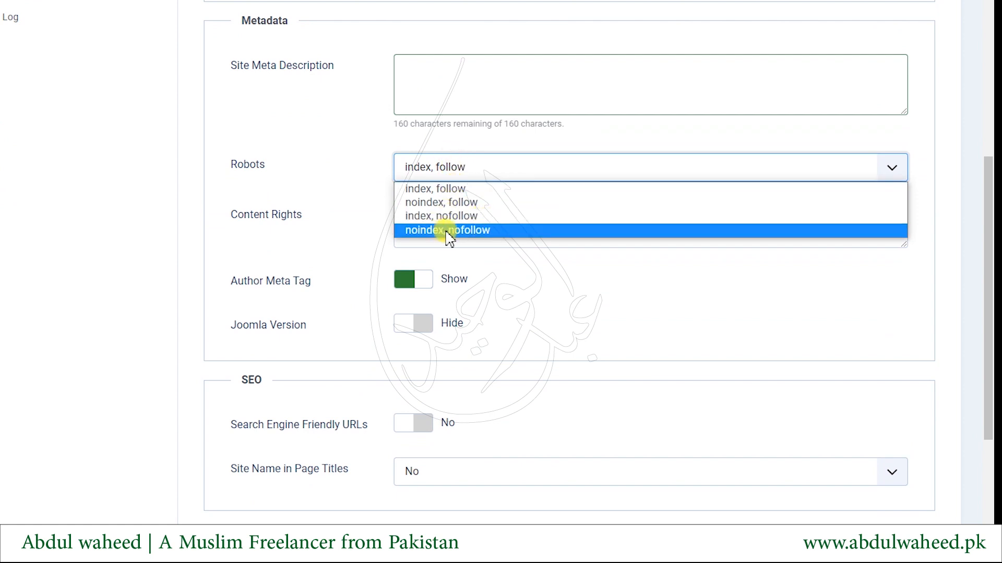
pyautogui.click(341, 204)
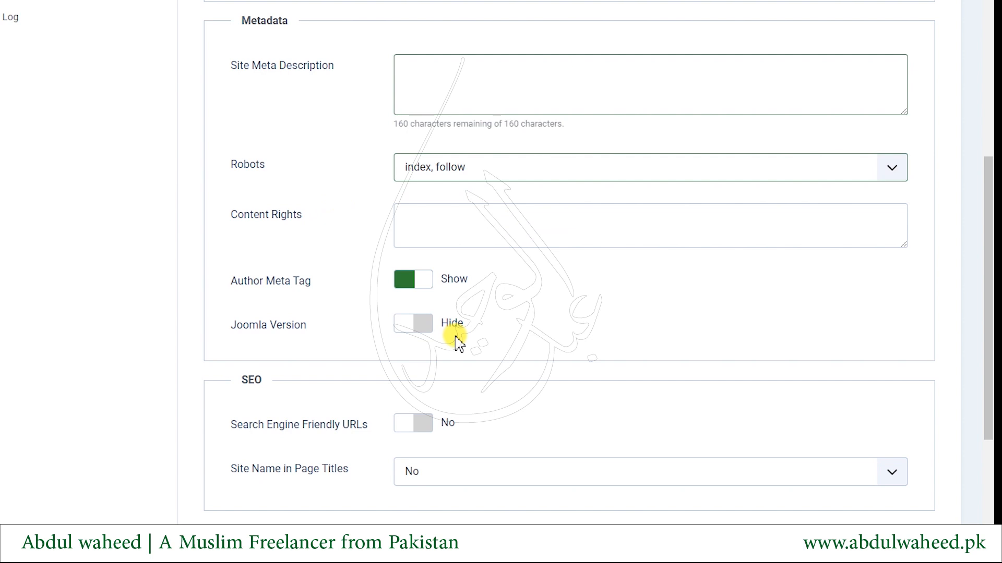
pyautogui.scroll(-3, 488, 389)
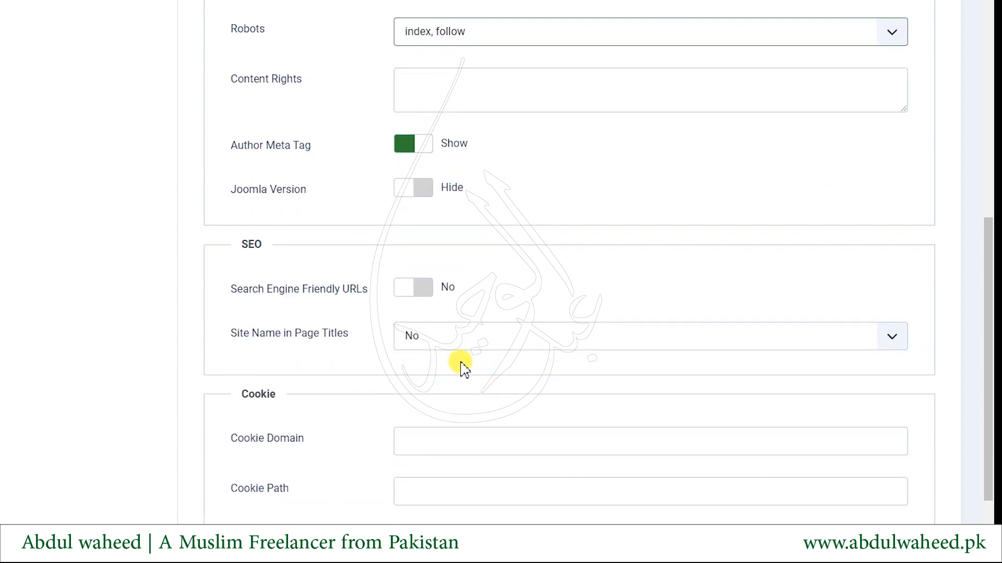
pyautogui.click(423, 303)
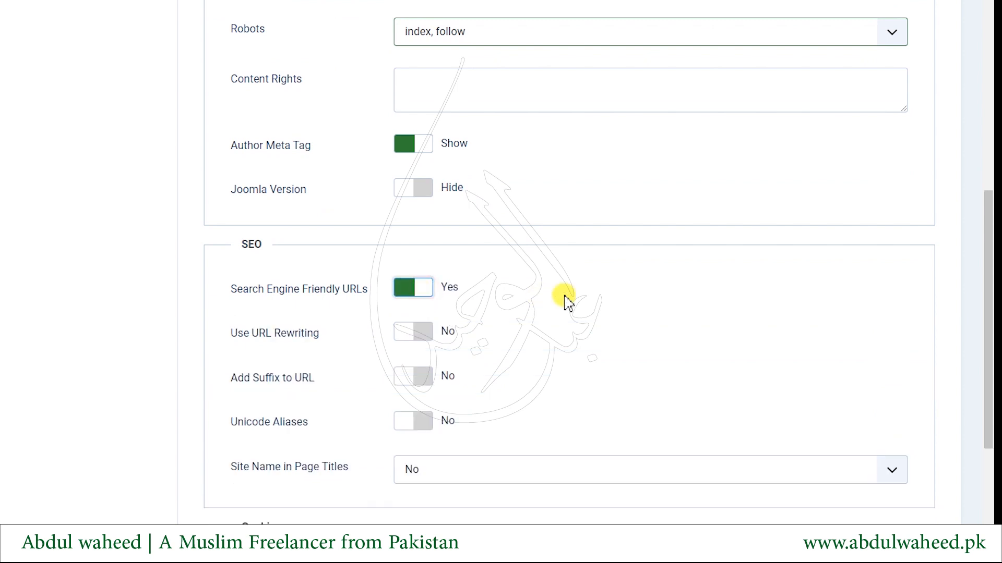
pyautogui.scroll(-1, 444, 305)
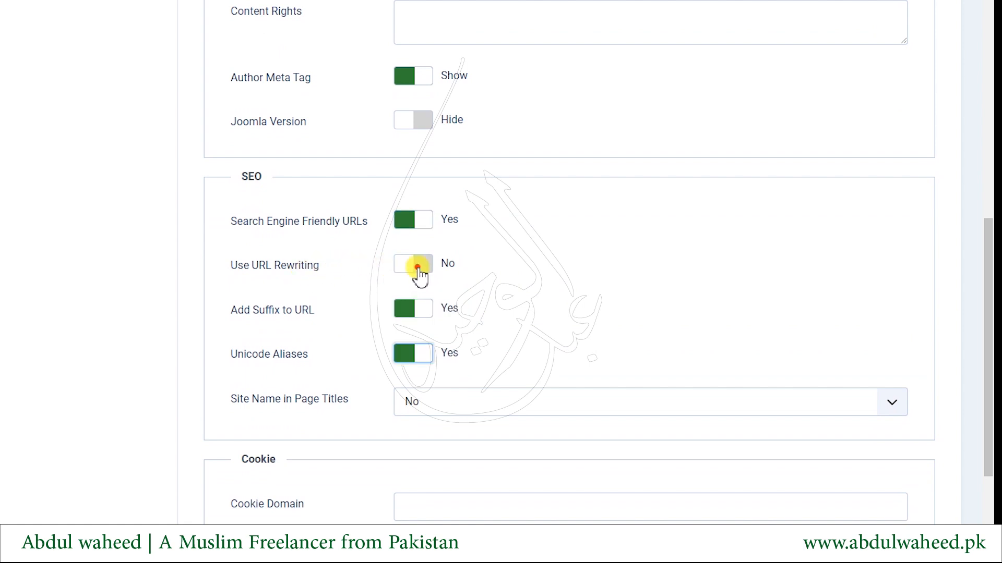
# Review the Use URL Rewriting help for Apache and IIS, leaving only Add Suffix to URL at Yes
pyautogui.click(424, 274)
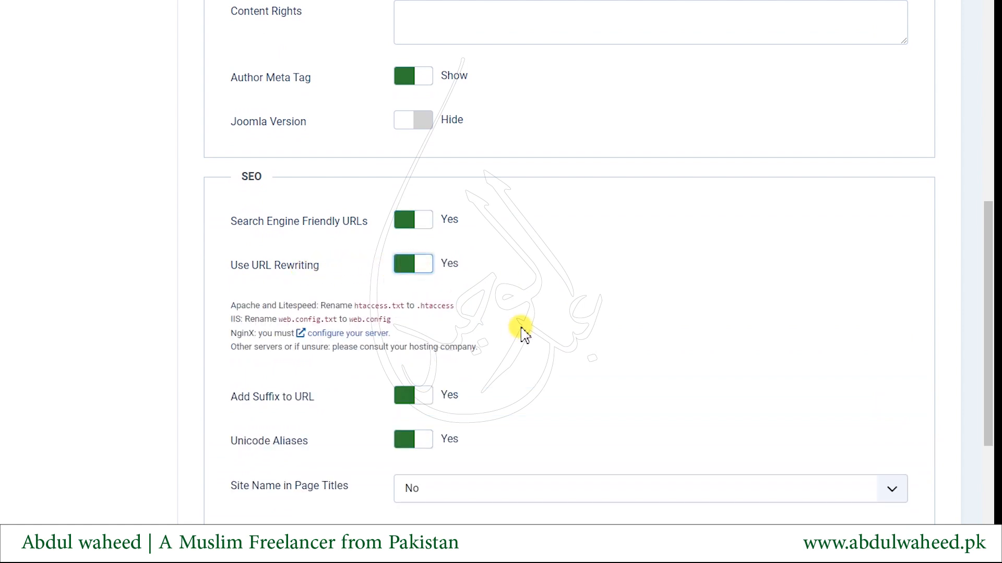
pyautogui.moveTo(237, 266); pyautogui.dragTo(311, 276)
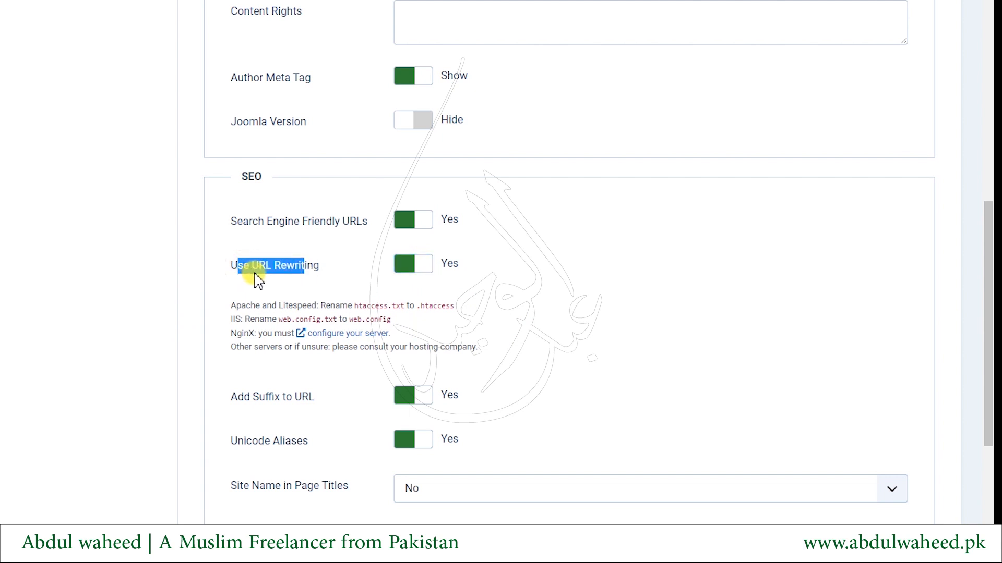
pyautogui.click(225, 305)
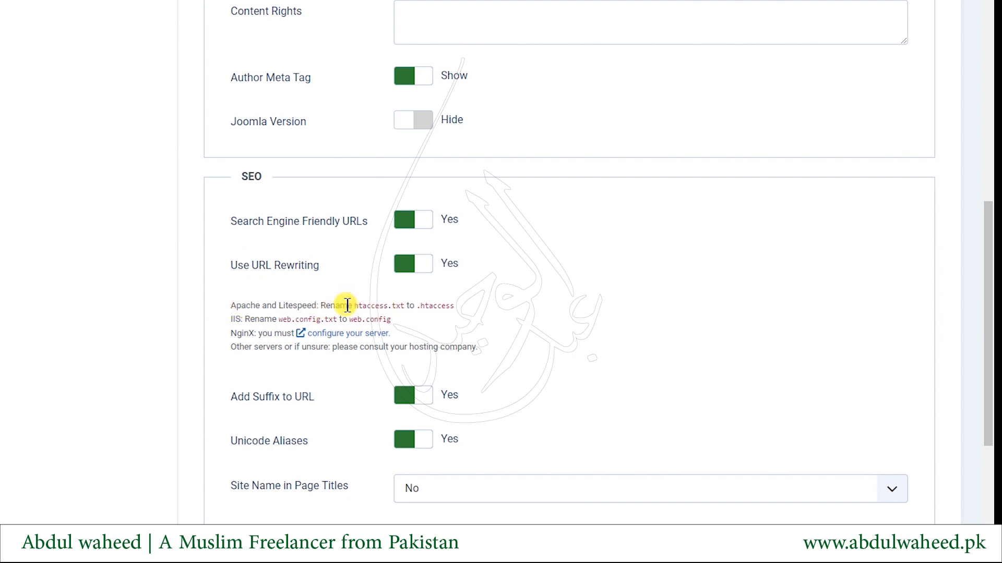
pyautogui.moveTo(319, 304); pyautogui.dragTo(556, 311)
pyautogui.click(276, 317)
pyautogui.moveTo(267, 320); pyautogui.dragTo(406, 324)
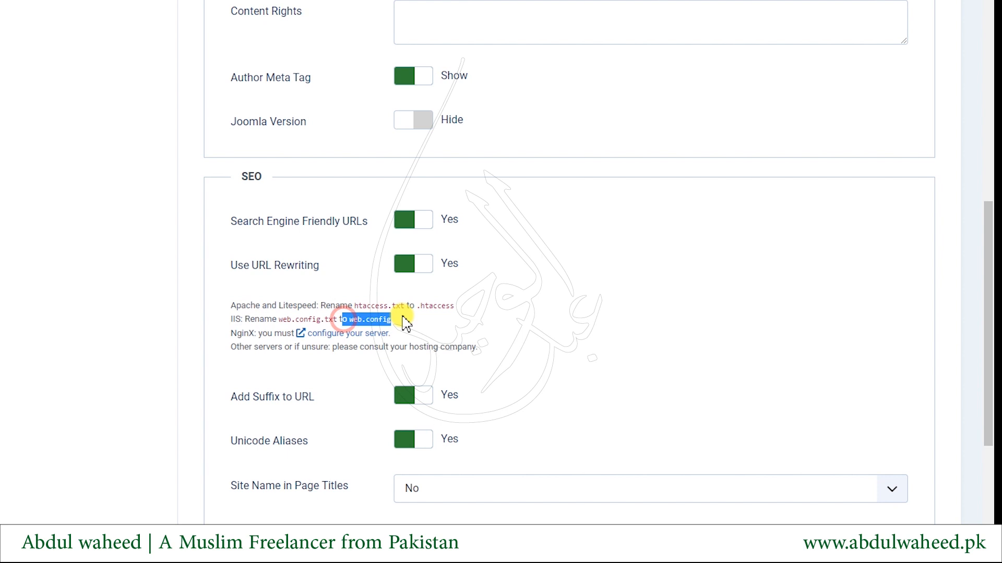
pyautogui.click(233, 319)
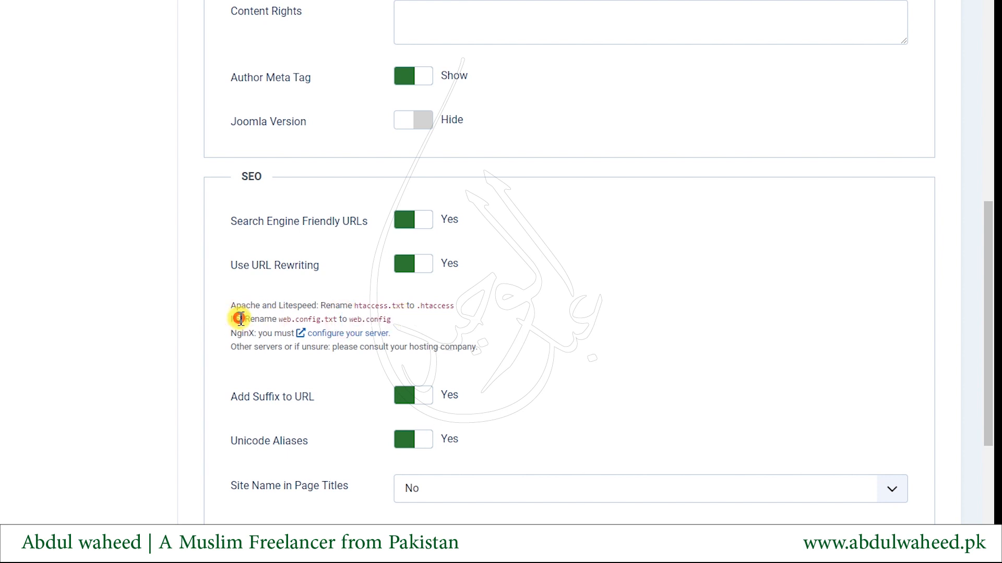
pyautogui.click(425, 315)
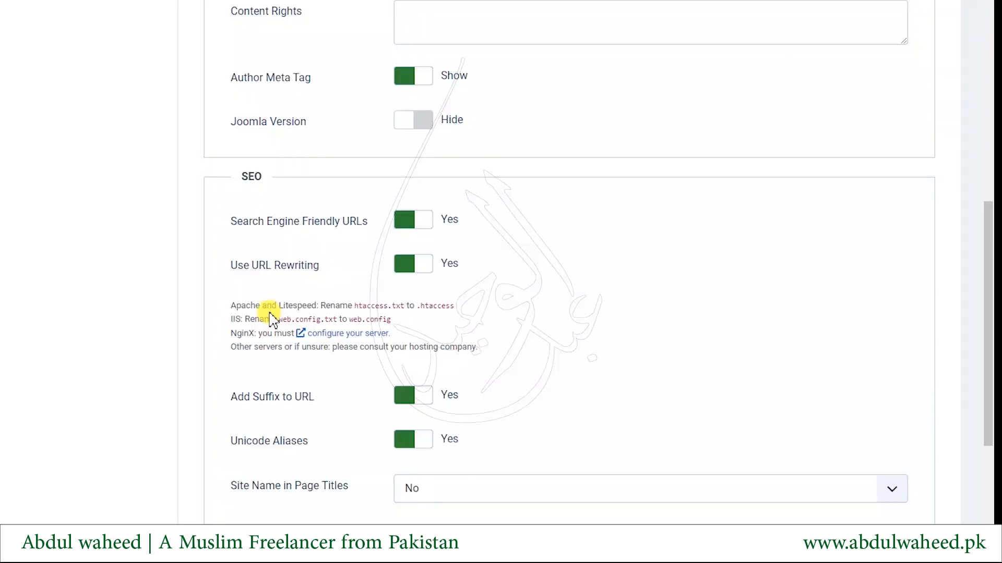
pyautogui.scroll(-4, 268, 315)
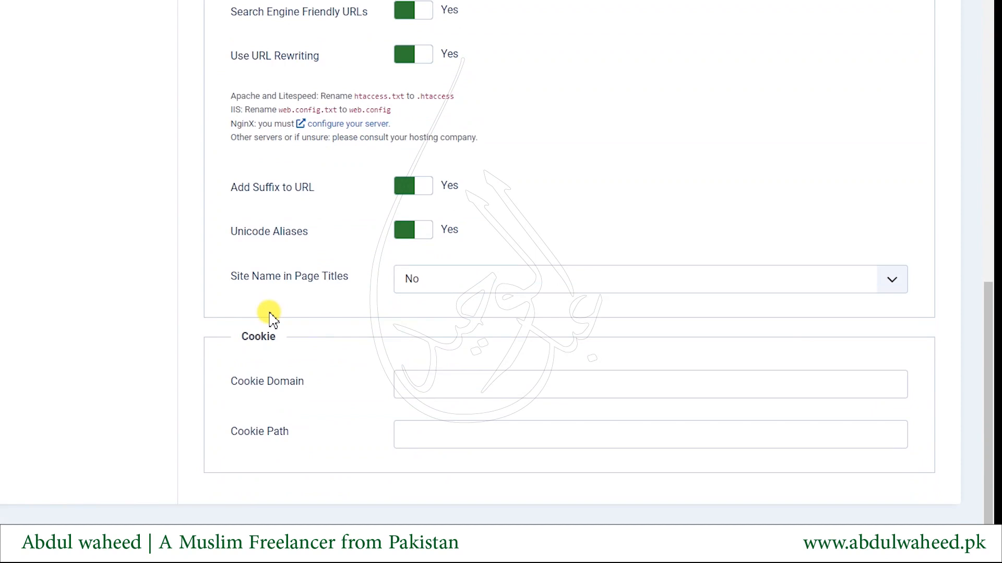
pyautogui.click(454, 288)
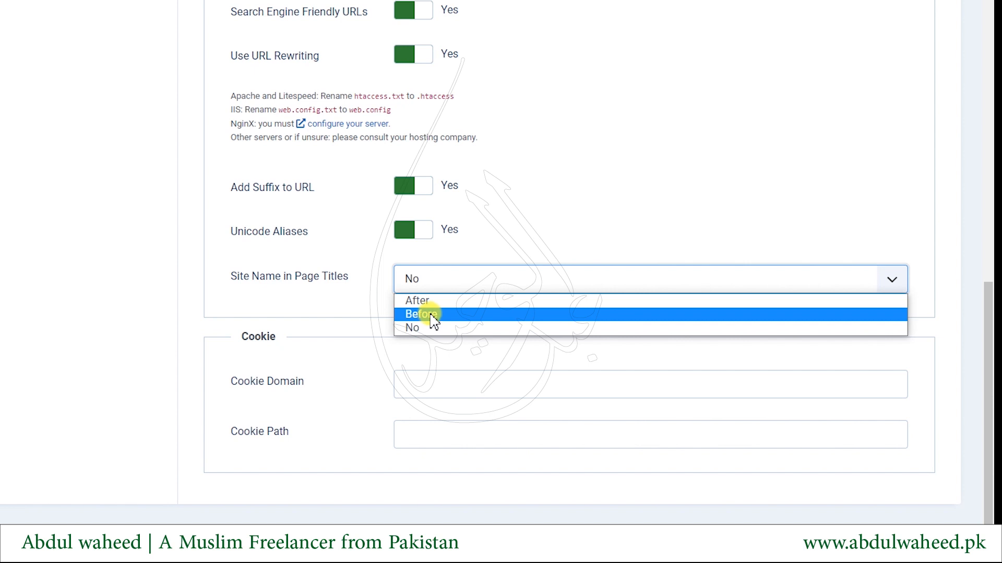
pyautogui.click(592, 246)
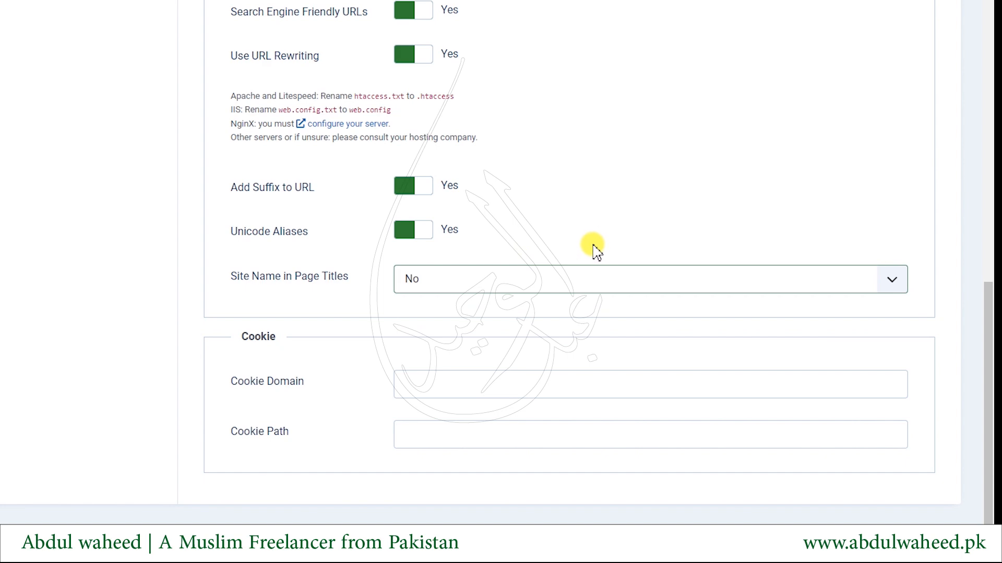
# Return to the top of Global Configuration and show the System settings with Debug and Cache options
pyautogui.scroll(15, 346, 340)
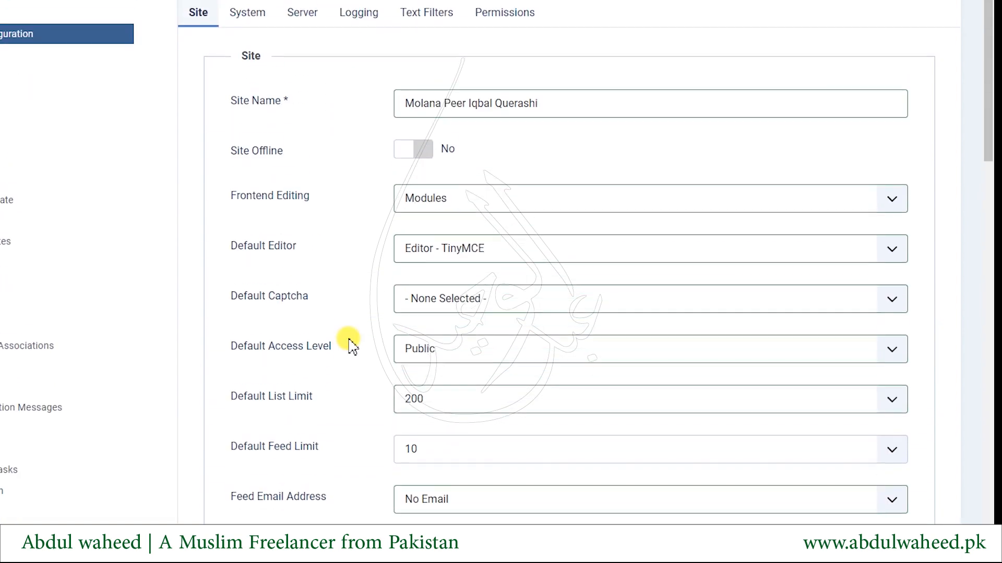
pyautogui.click(244, 24)
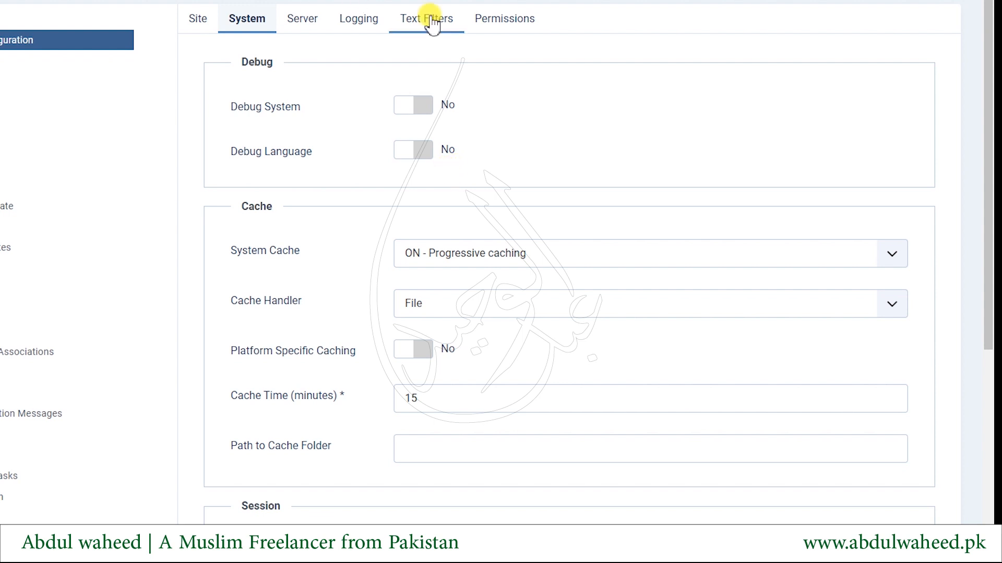
# Set both Debug System and Debug Language to Yes, with Language Display left at Value
pyautogui.click(416, 108)
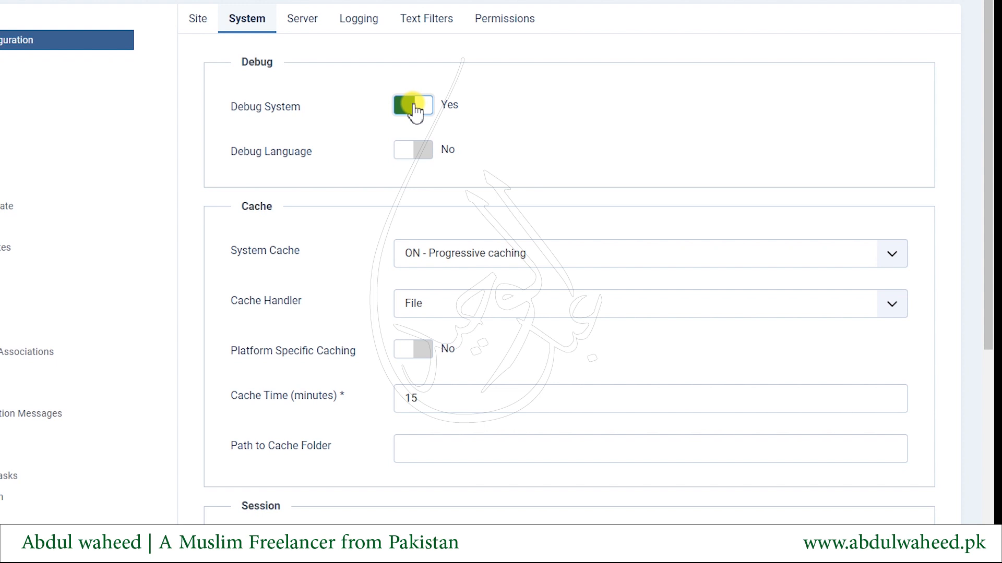
pyautogui.click(422, 166)
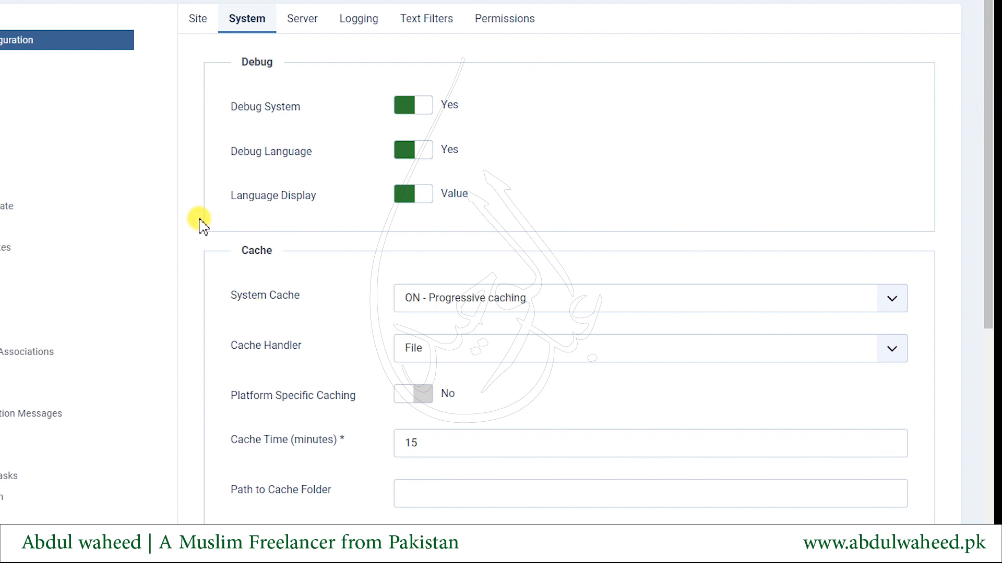
pyautogui.moveTo(235, 250); pyautogui.dragTo(272, 251)
pyautogui.scroll(-3, 364, 284)
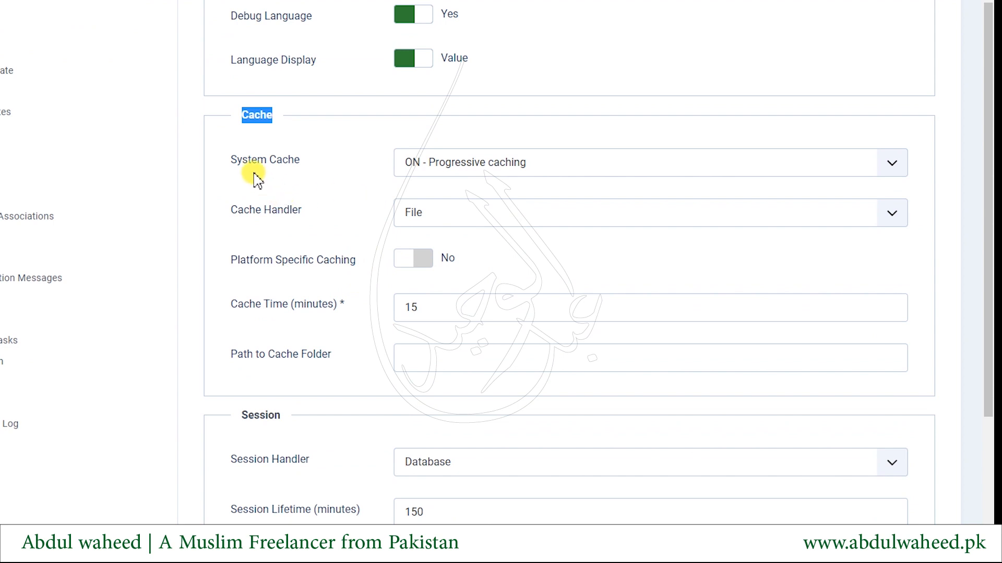
pyautogui.moveTo(240, 160); pyautogui.dragTo(296, 166)
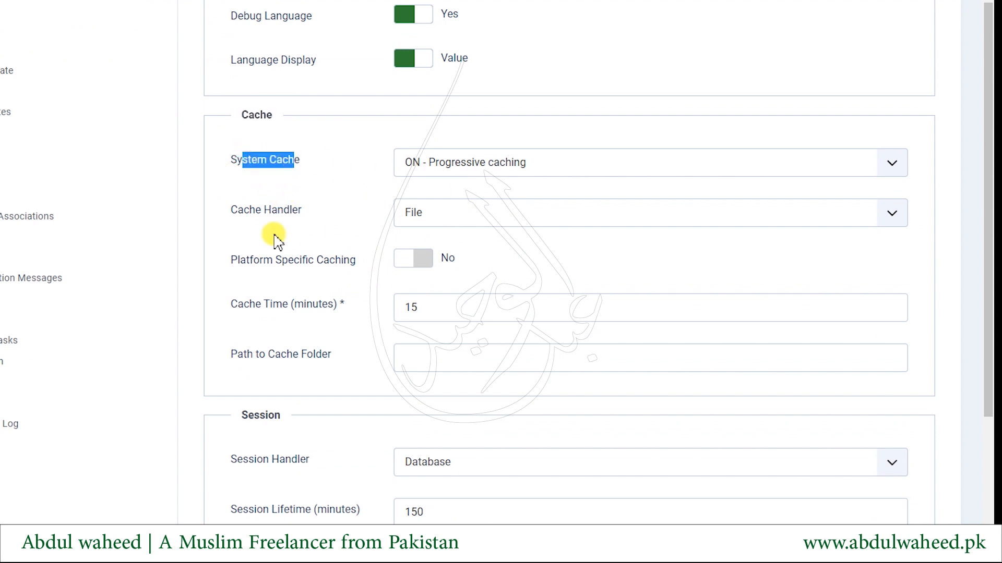
pyautogui.moveTo(250, 211); pyautogui.dragTo(350, 211)
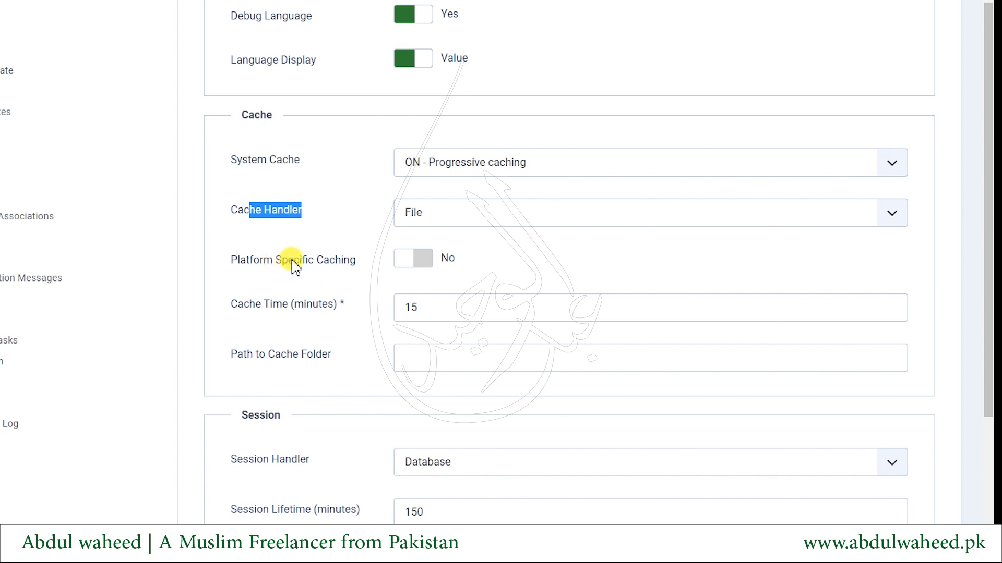
pyautogui.click(420, 272)
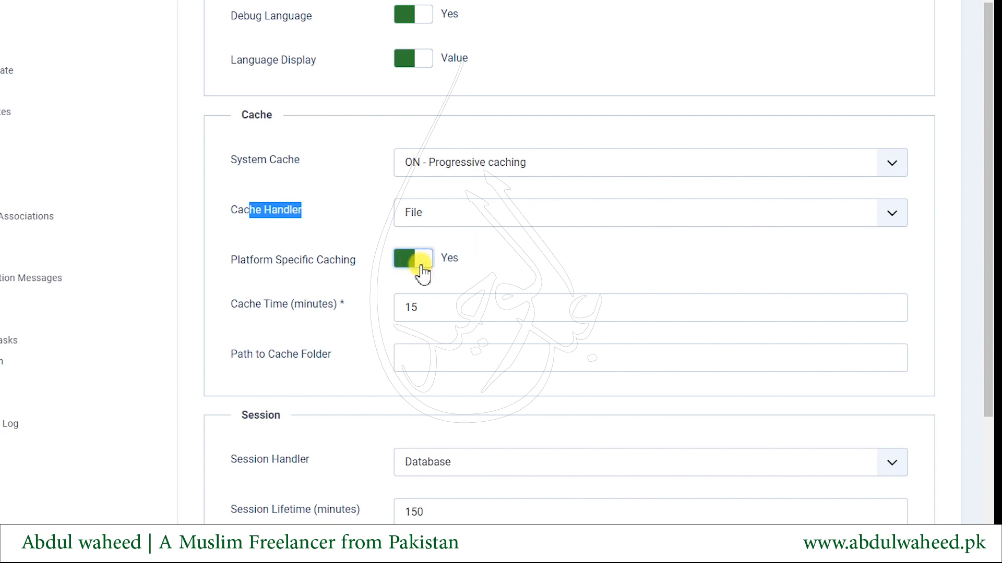
pyautogui.click(422, 271)
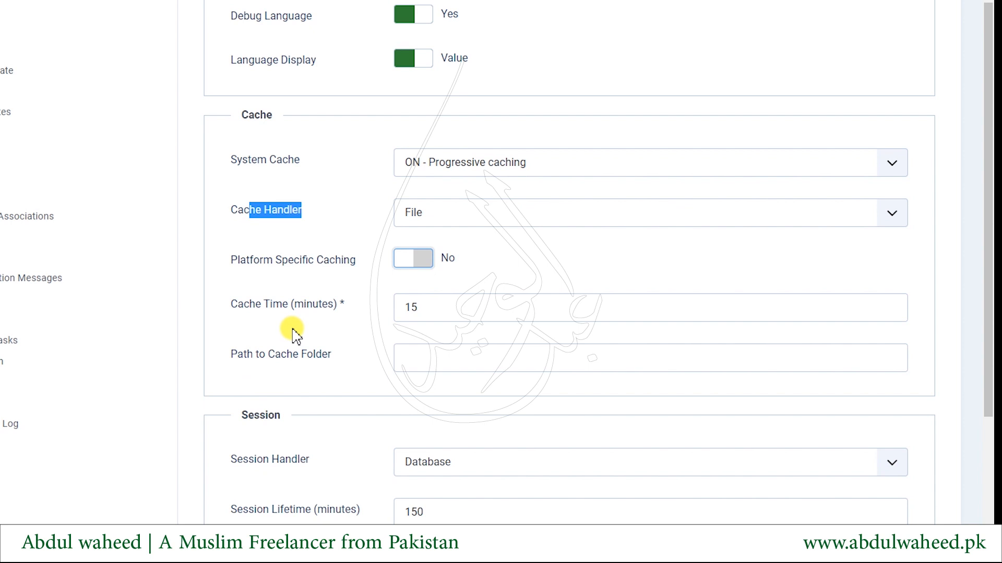
pyautogui.doubleClick(399, 308)
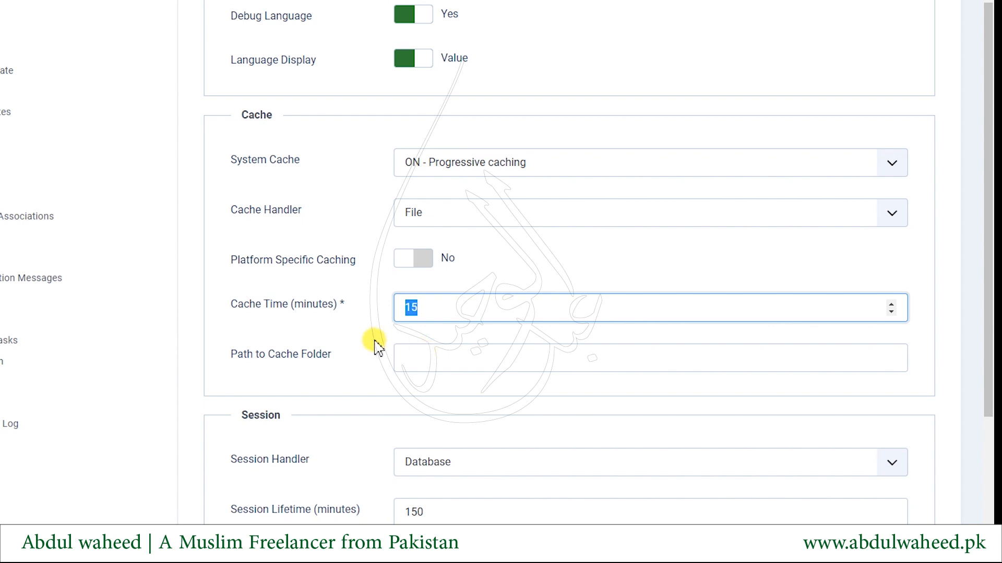
pyautogui.scroll(-3, 372, 342)
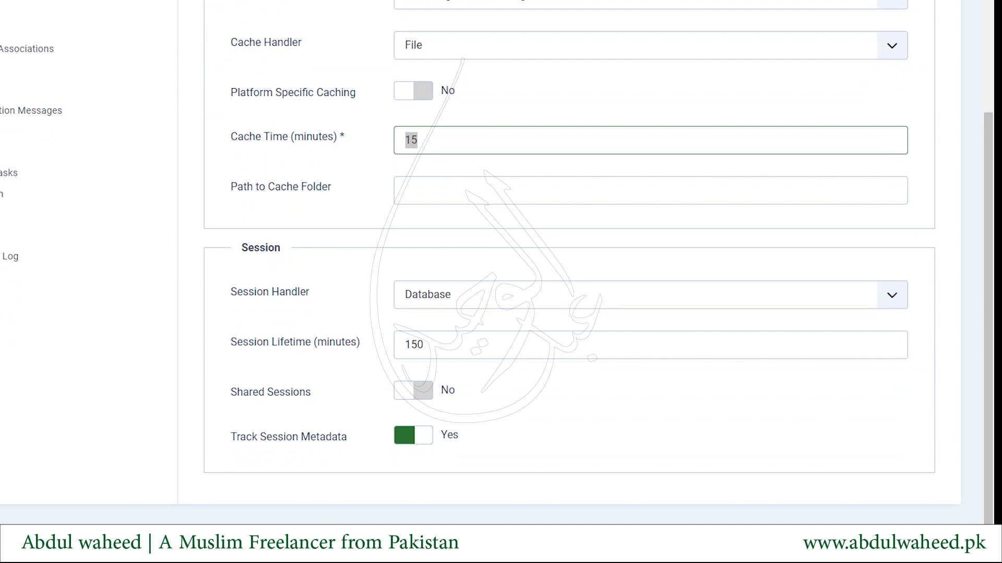
pyautogui.click(501, 303)
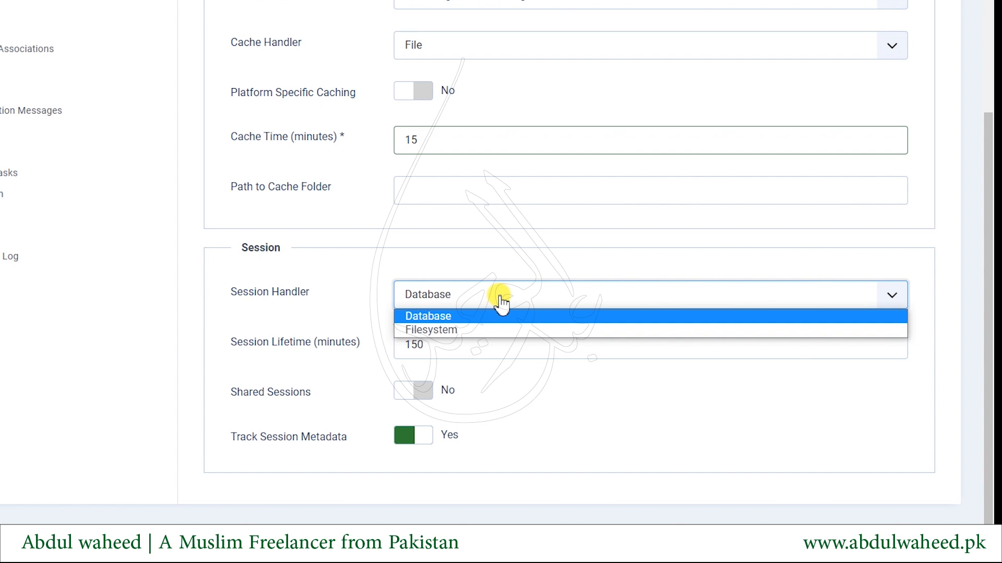
pyautogui.click(427, 317)
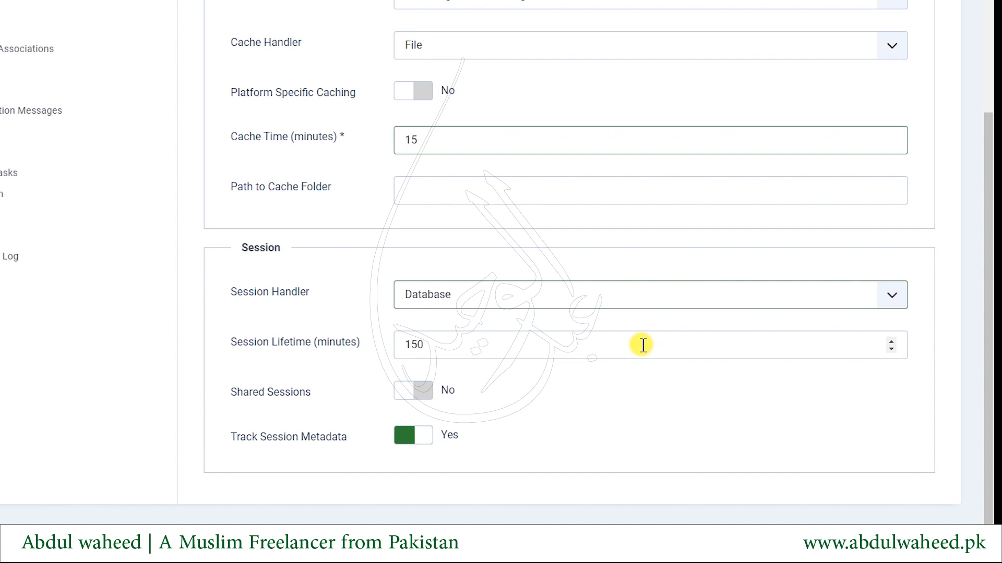
# Change the Session Handler to Filesystem and focus the new empty Session Save Path field
pyautogui.click(464, 293)
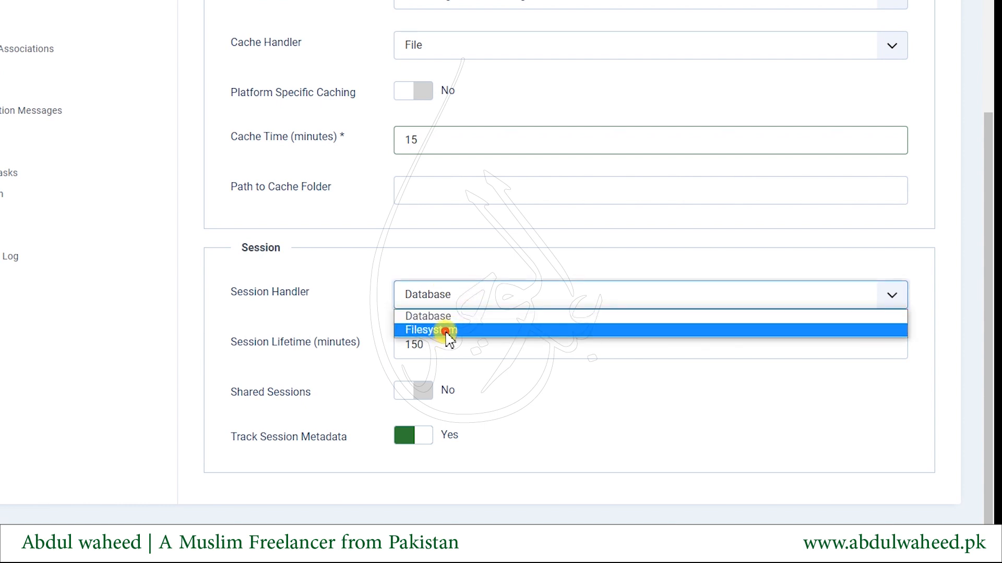
pyautogui.click(443, 330)
pyautogui.click(446, 334)
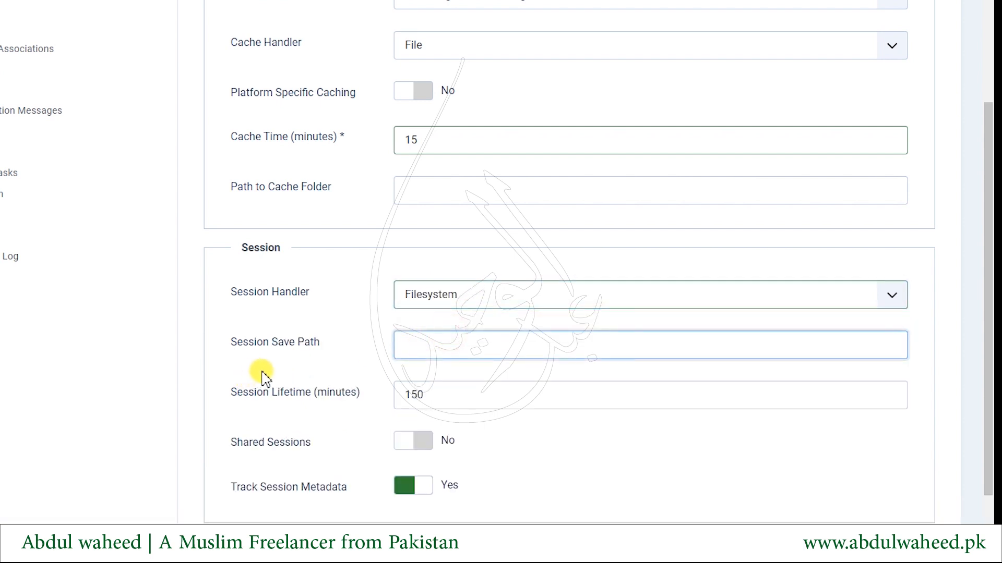
pyautogui.moveTo(264, 344); pyautogui.dragTo(343, 349)
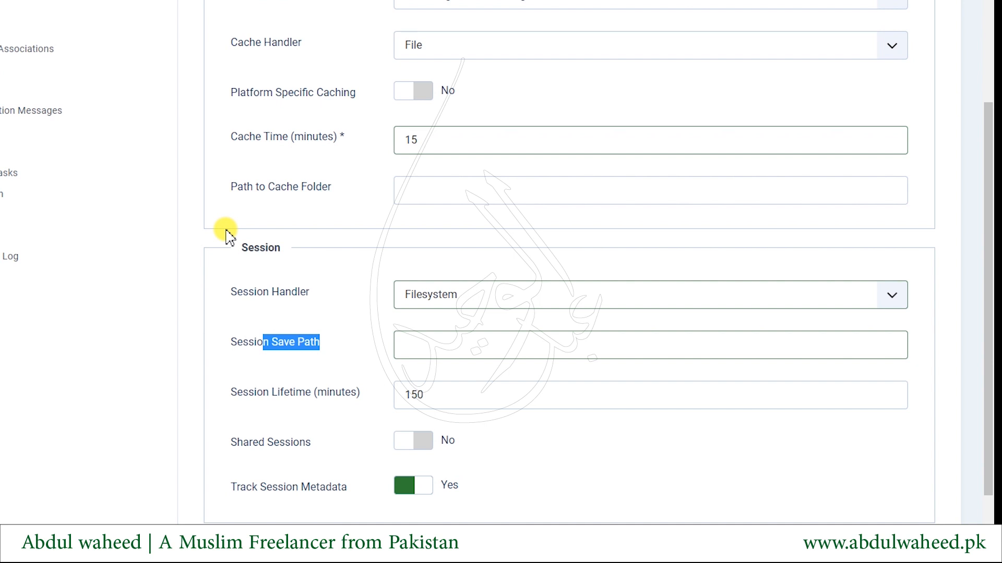
# Revert the Session Handler to Database, leave Shared Sessions off, and show the Server settings
pyautogui.click(453, 296)
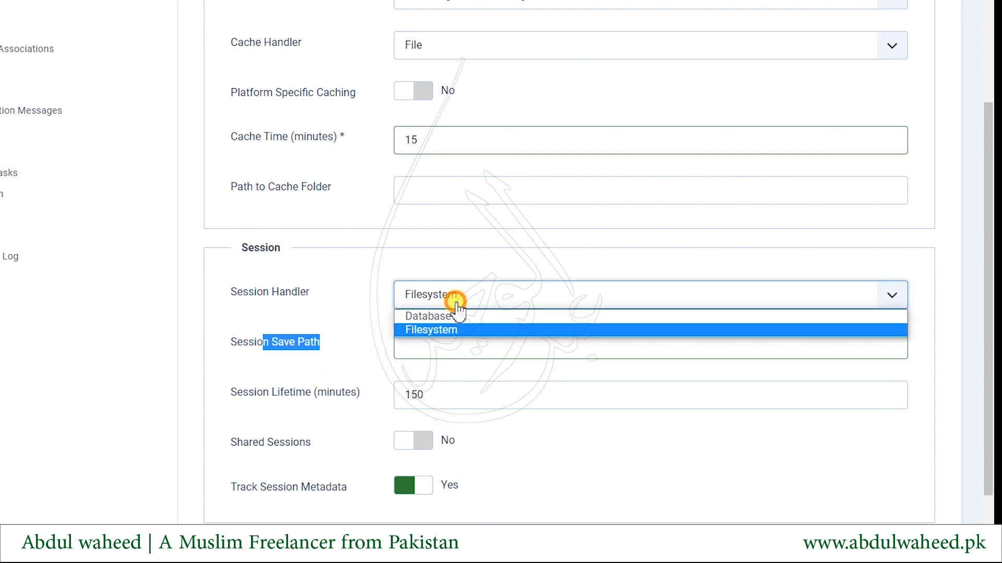
pyautogui.click(438, 316)
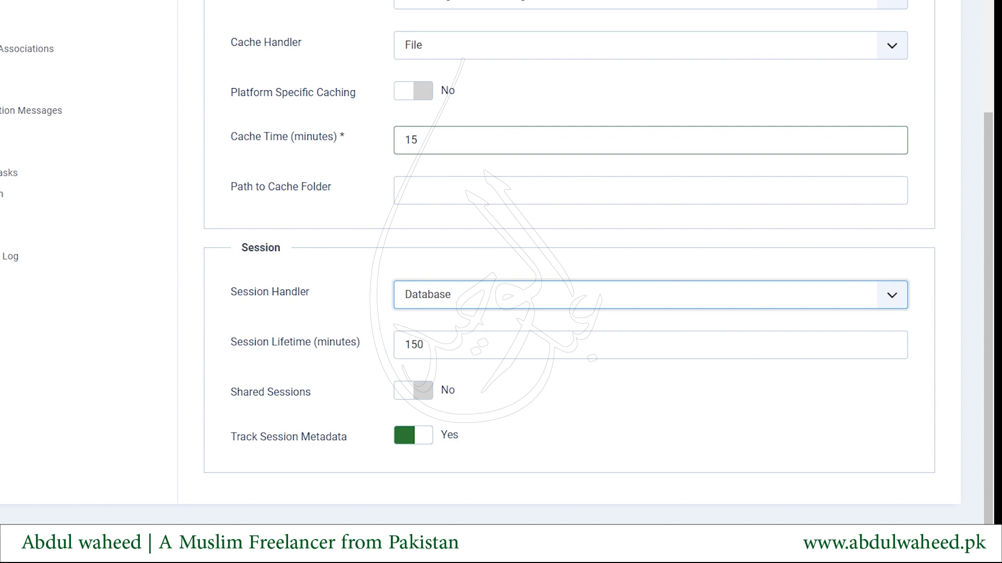
pyautogui.click(406, 389)
pyautogui.click(406, 390)
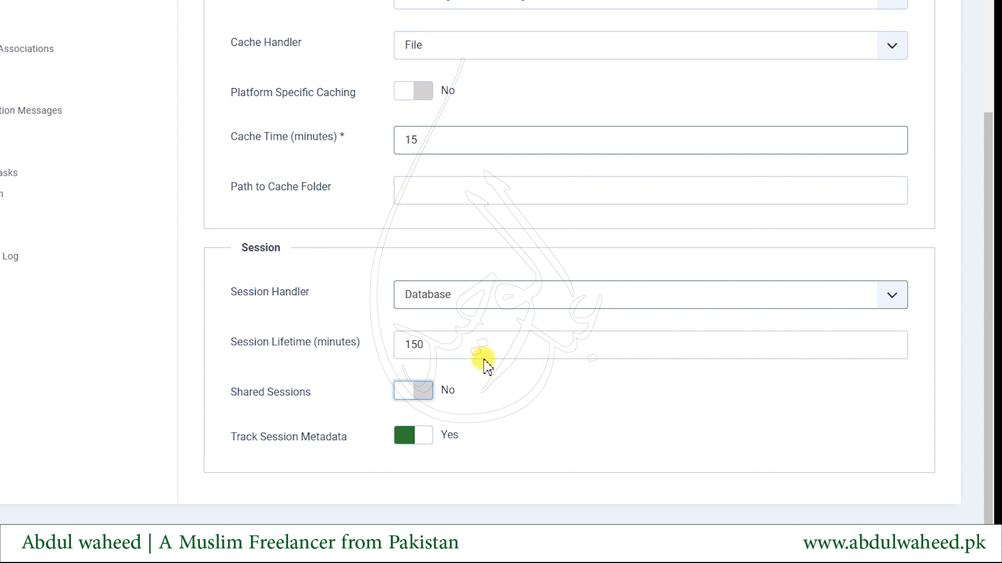
pyautogui.scroll(6, 246, 201)
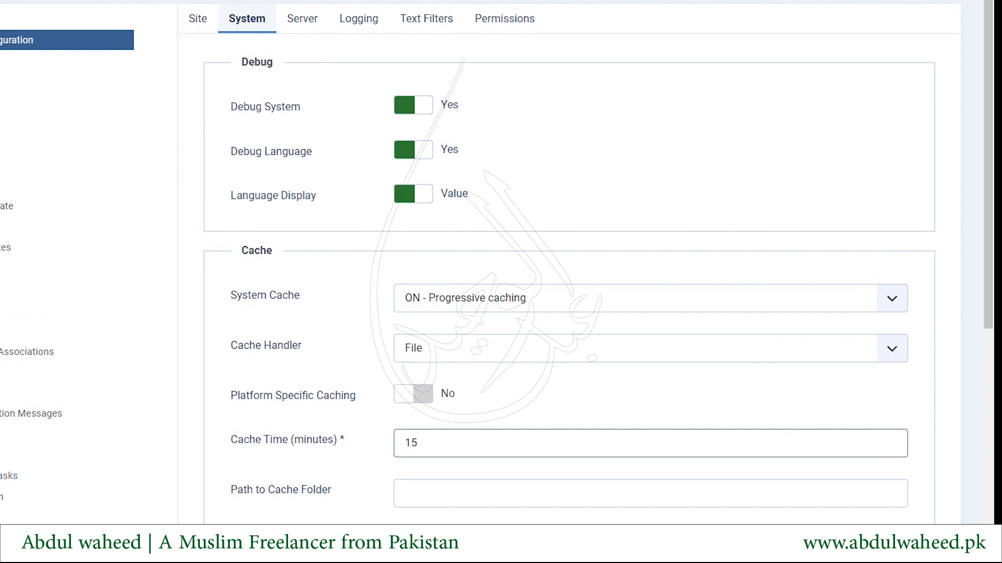
pyautogui.click(298, 16)
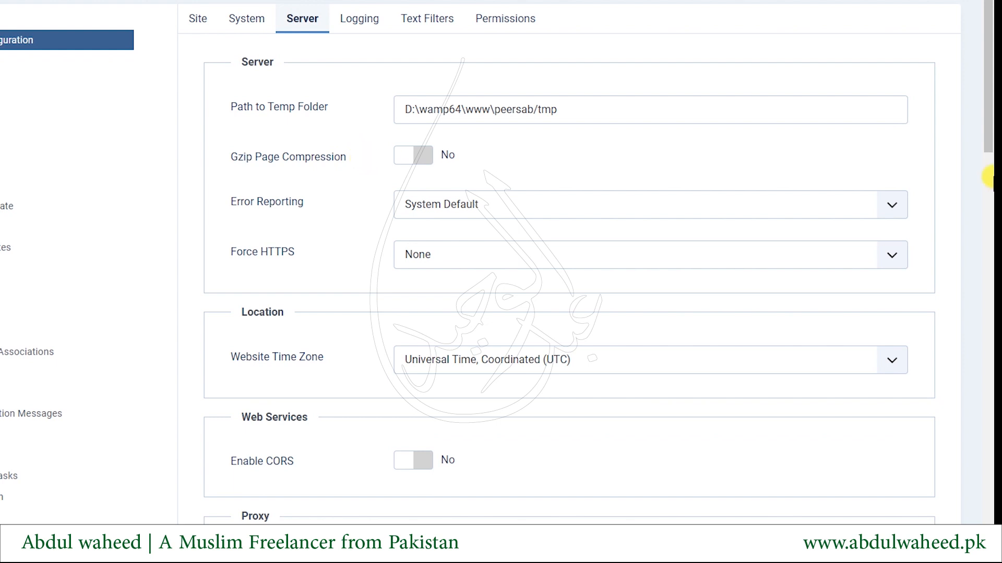
# Check the Error Reporting choices, keeping System Default, then bring up the Force HTTPS options
pyautogui.moveTo(568, 110); pyautogui.dragTo(264, 106)
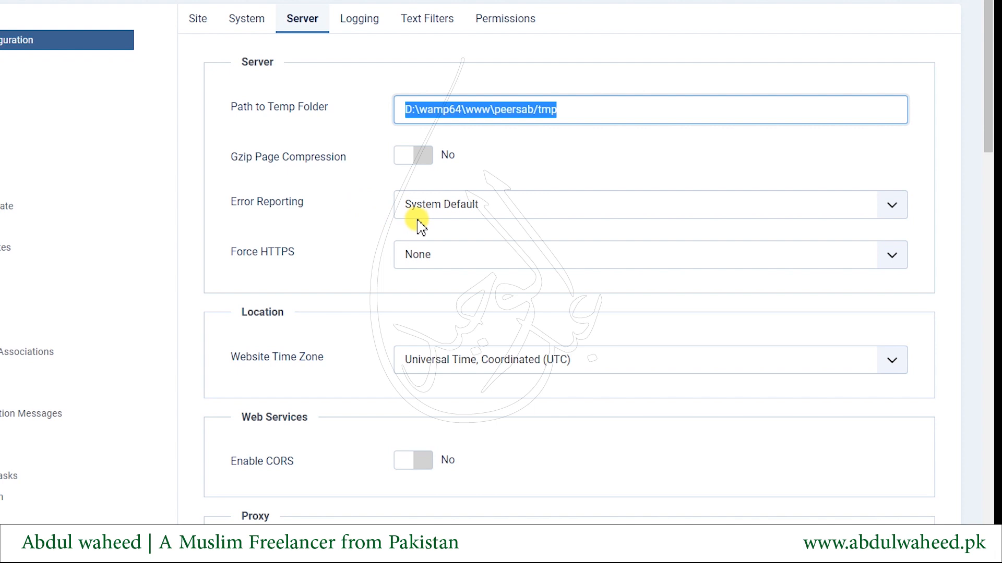
pyautogui.click(473, 206)
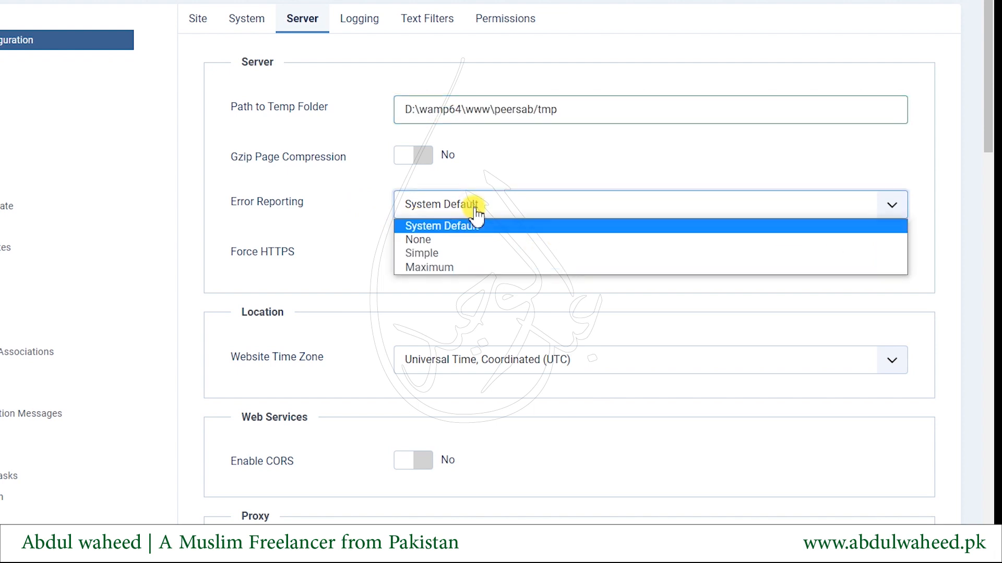
pyautogui.click(475, 209)
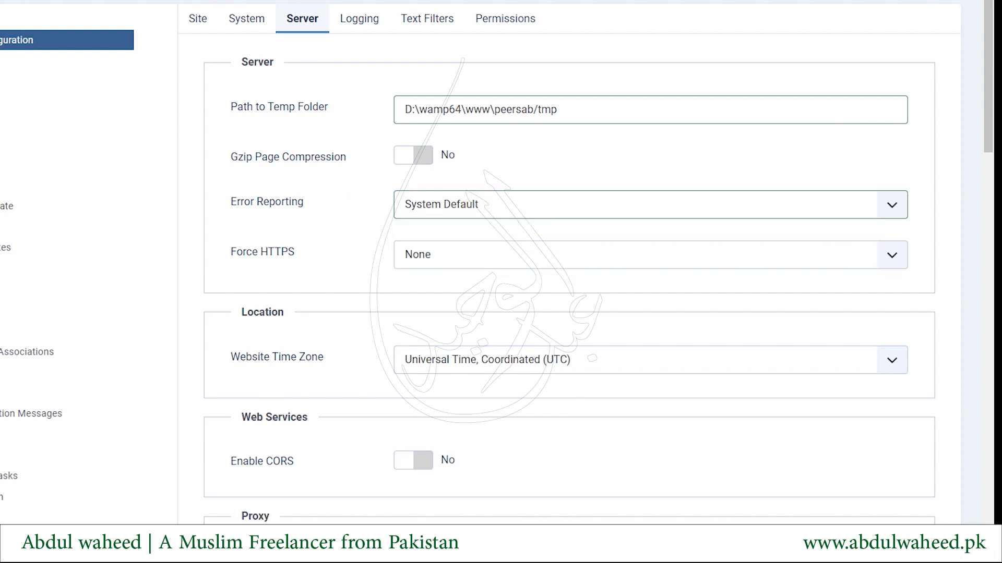
pyautogui.click(463, 202)
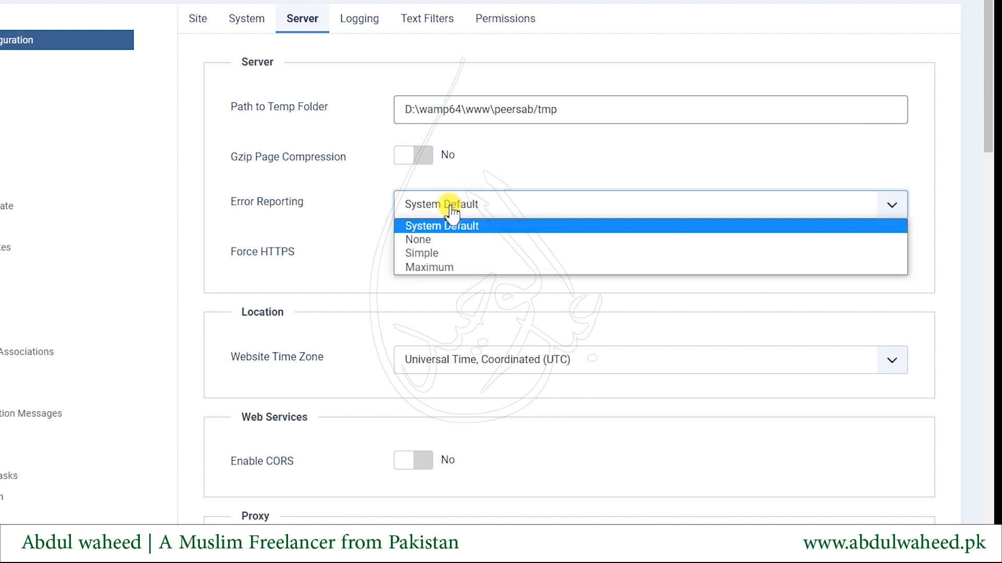
pyautogui.click(421, 280)
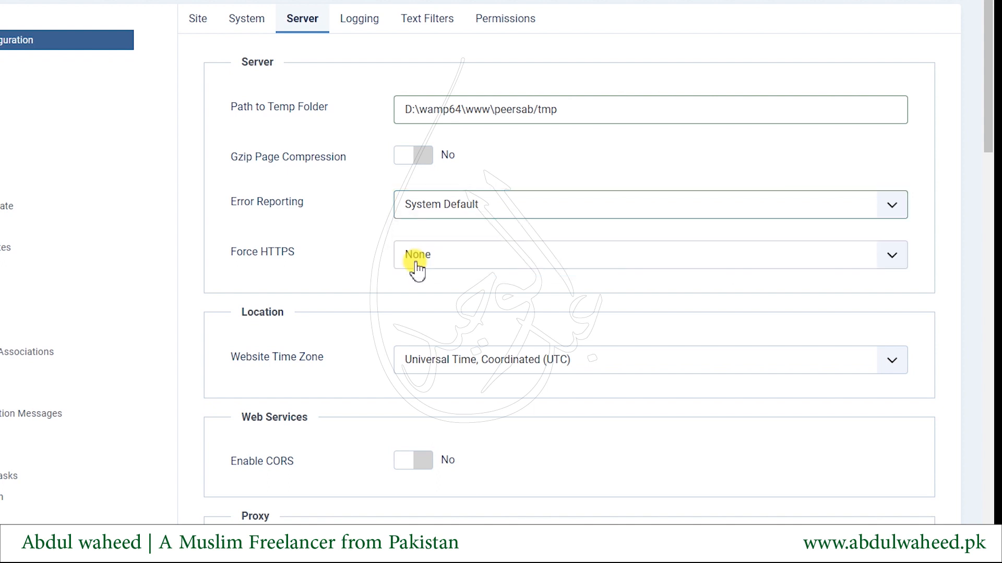
pyautogui.click(457, 264)
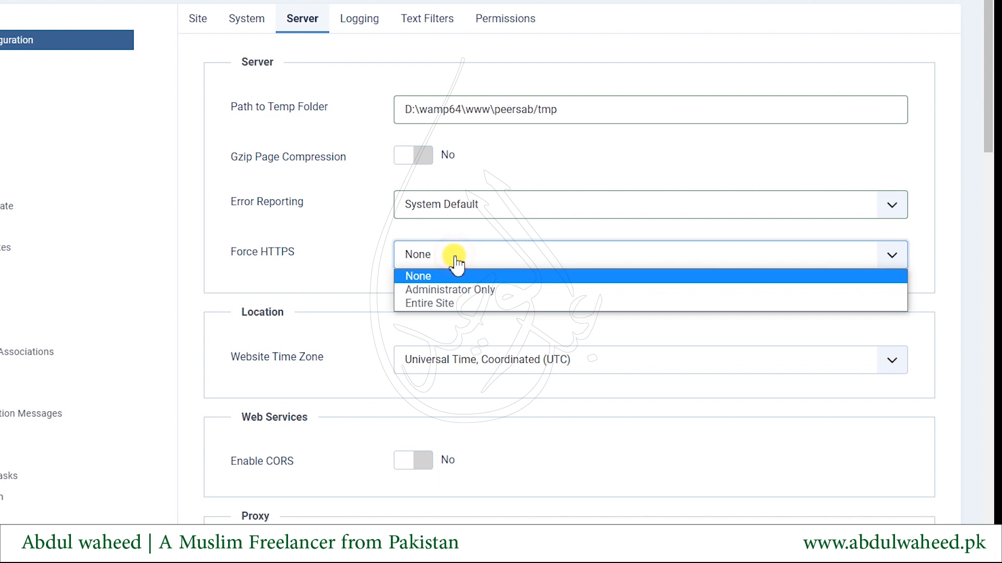
# Leave Force HTTPS unchanged and confirm MySQLi as the Database Type
pyautogui.click(429, 304)
pyautogui.scroll(-7, 429, 308)
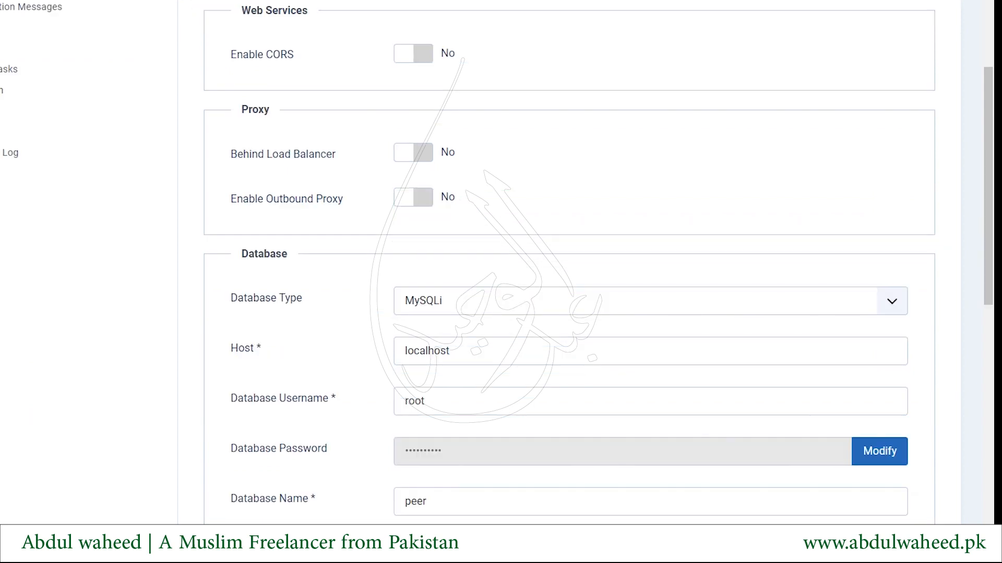
pyautogui.scroll(-2, 355, 230)
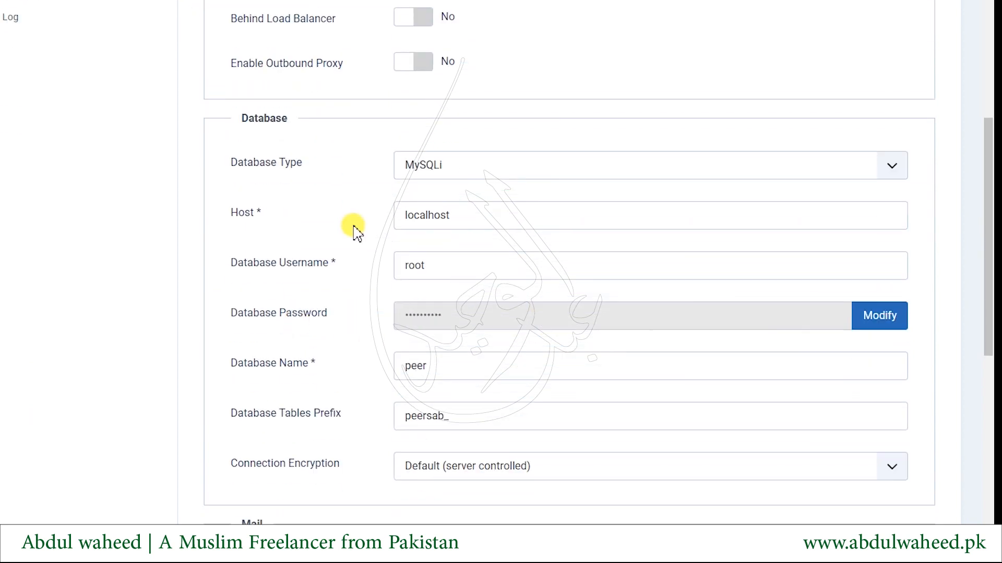
pyautogui.click(420, 167)
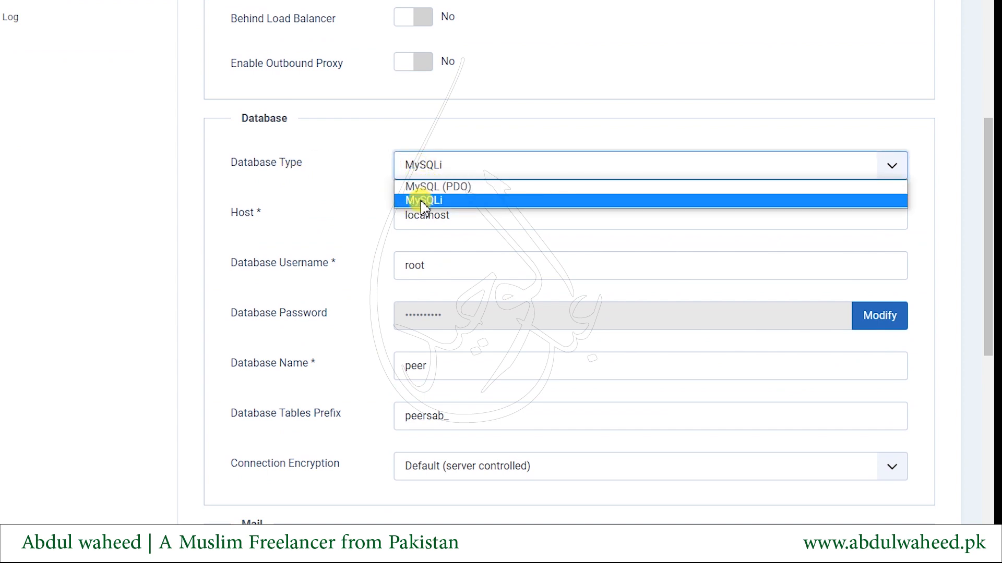
pyautogui.click(422, 201)
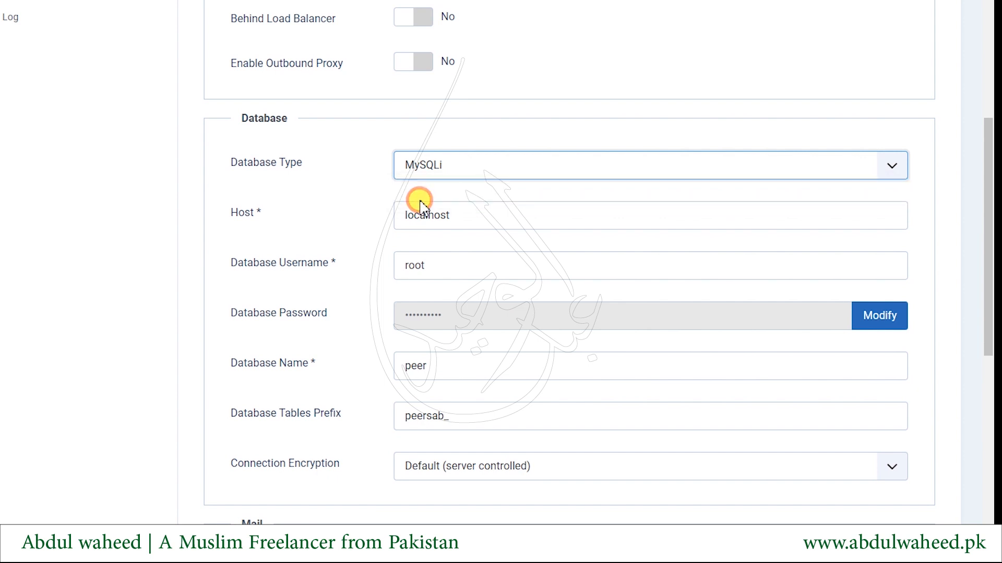
# Point out the database Host (localhost), Username, Database Name and table prefix settings
pyautogui.moveTo(234, 217); pyautogui.dragTo(290, 219)
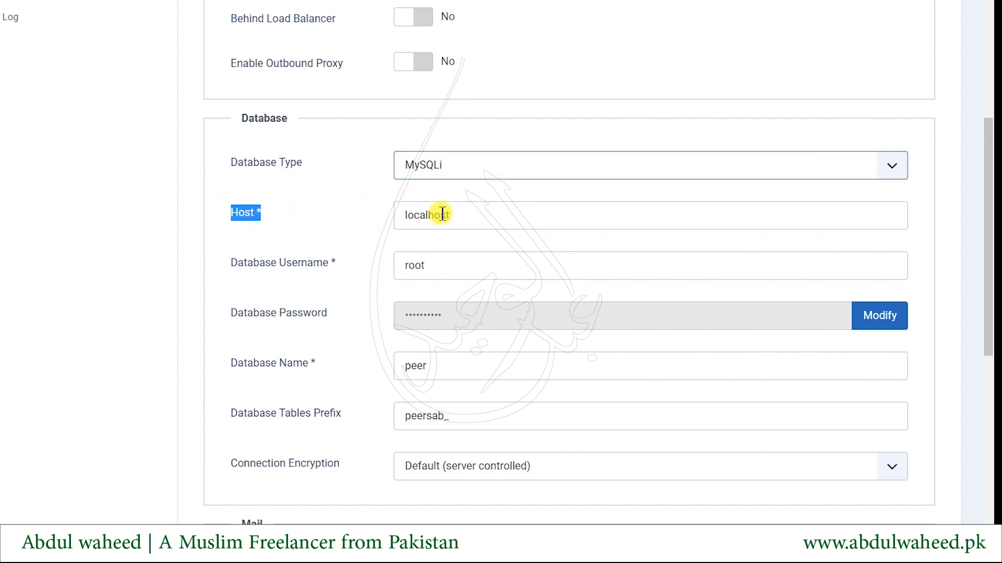
pyautogui.moveTo(477, 211); pyautogui.dragTo(306, 224)
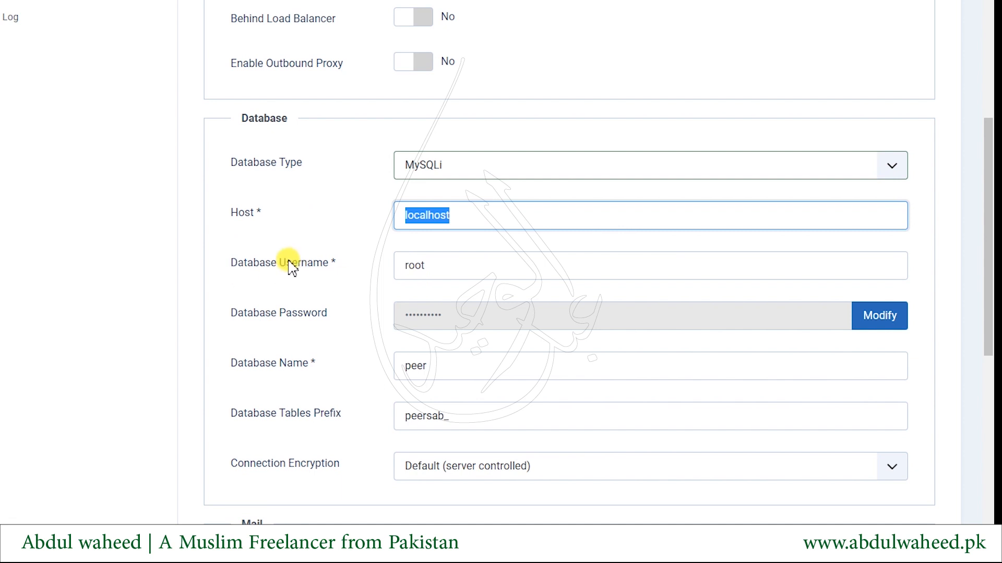
pyautogui.moveTo(265, 263); pyautogui.dragTo(313, 263)
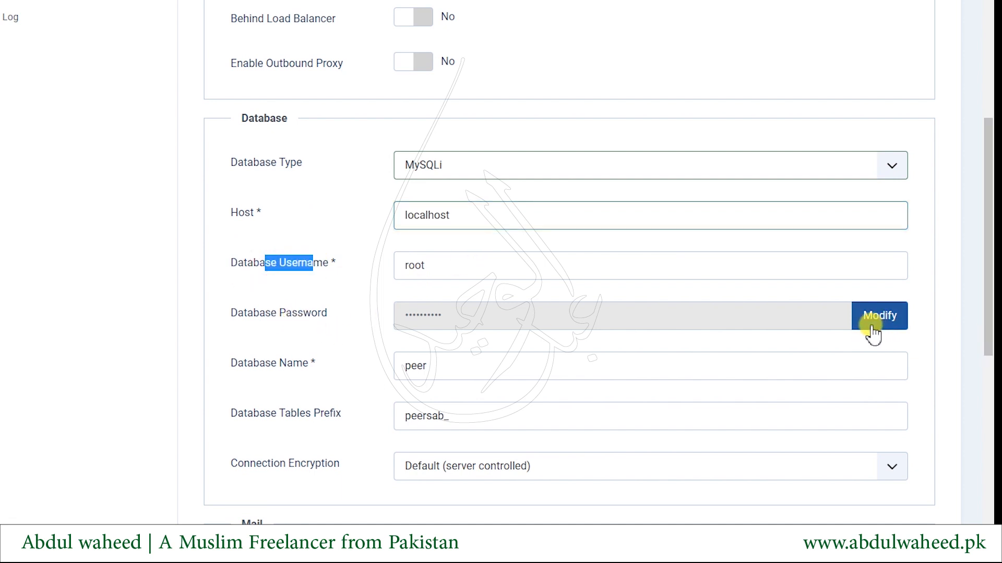
pyautogui.moveTo(259, 364); pyautogui.dragTo(417, 367)
pyautogui.moveTo(514, 364); pyautogui.dragTo(387, 369)
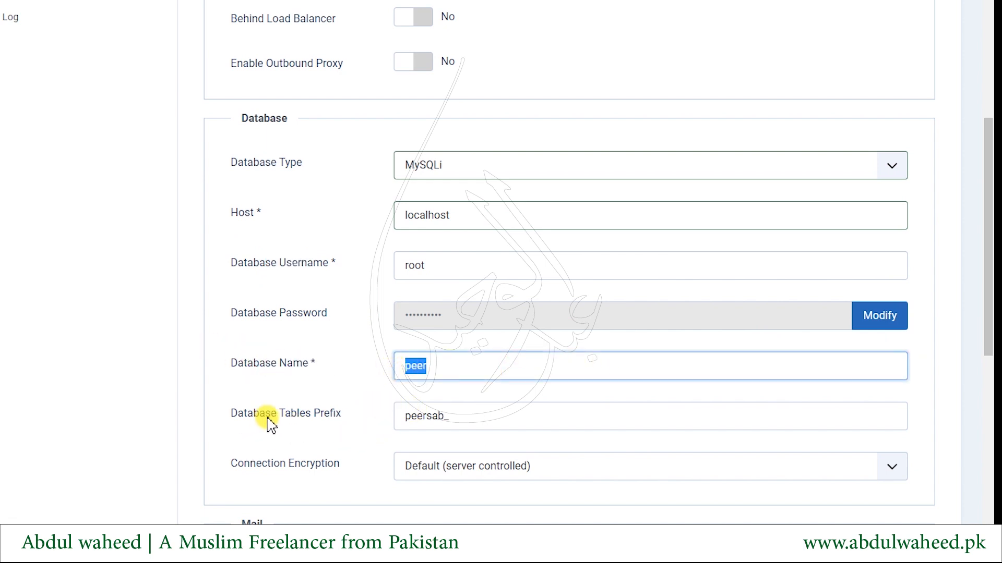
pyautogui.moveTo(271, 415); pyautogui.dragTo(358, 432)
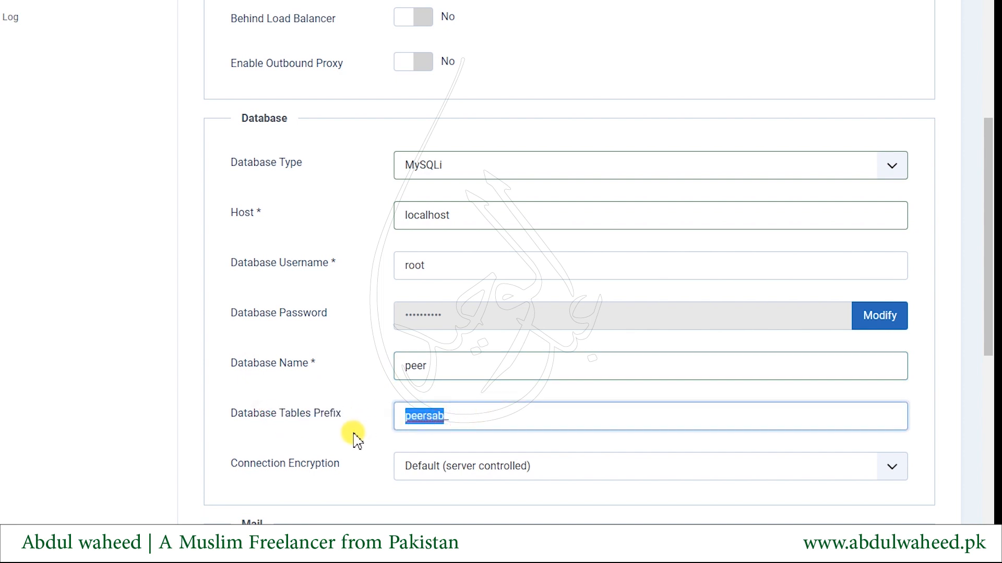
# Keep Connection Encryption at Default (server controlled)
pyautogui.scroll(-4, 355, 438)
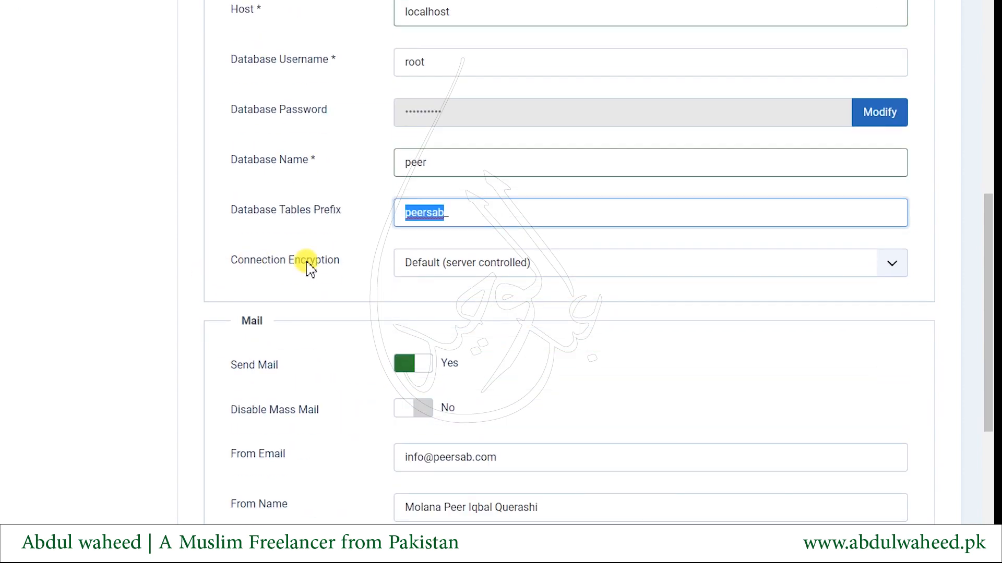
pyautogui.click(441, 267)
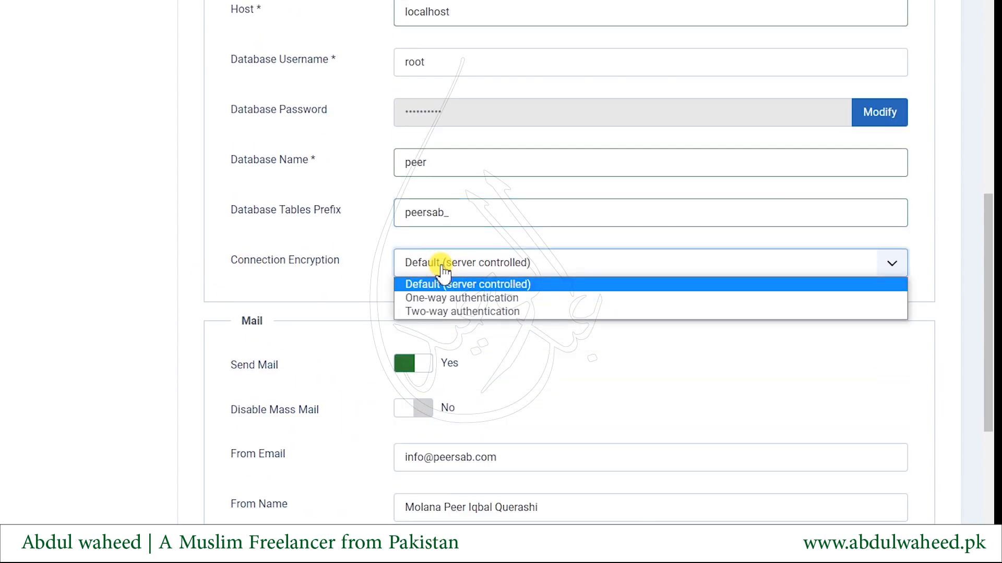
pyautogui.click(442, 270)
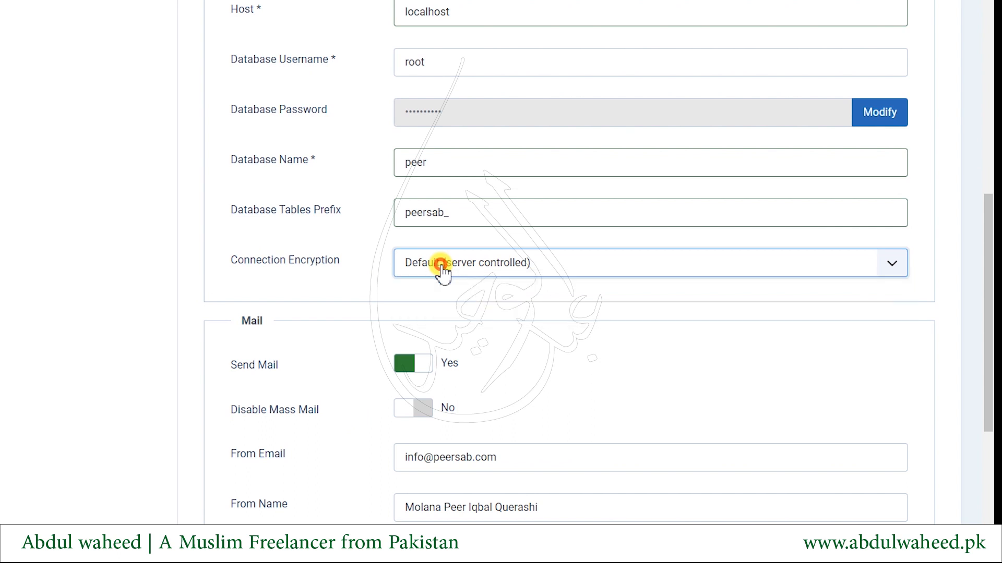
pyautogui.scroll(-3, 141, 271)
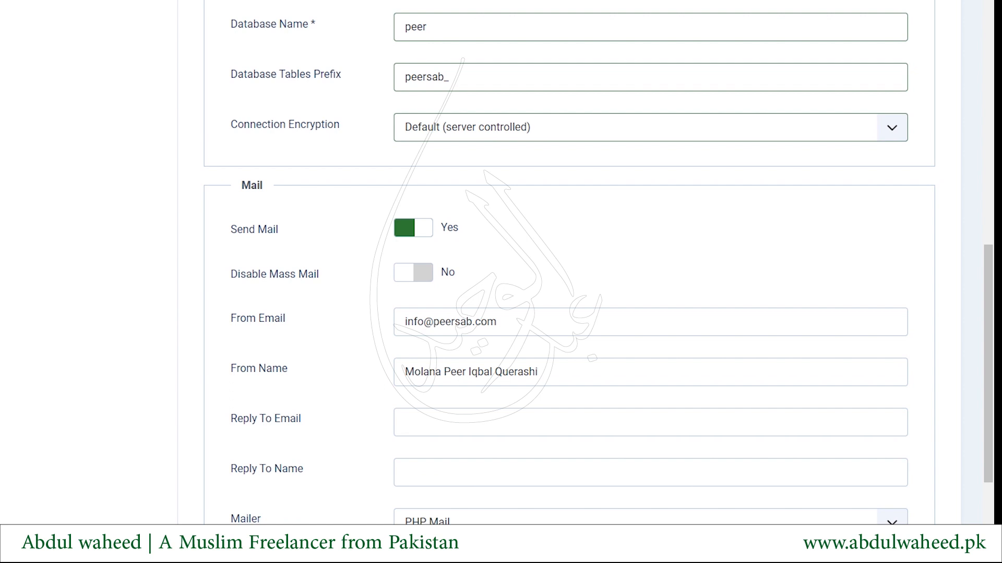
# Set Disable Mass Mail to Yes, point out the From Email and From Name values, then scroll back up
pyautogui.click(410, 282)
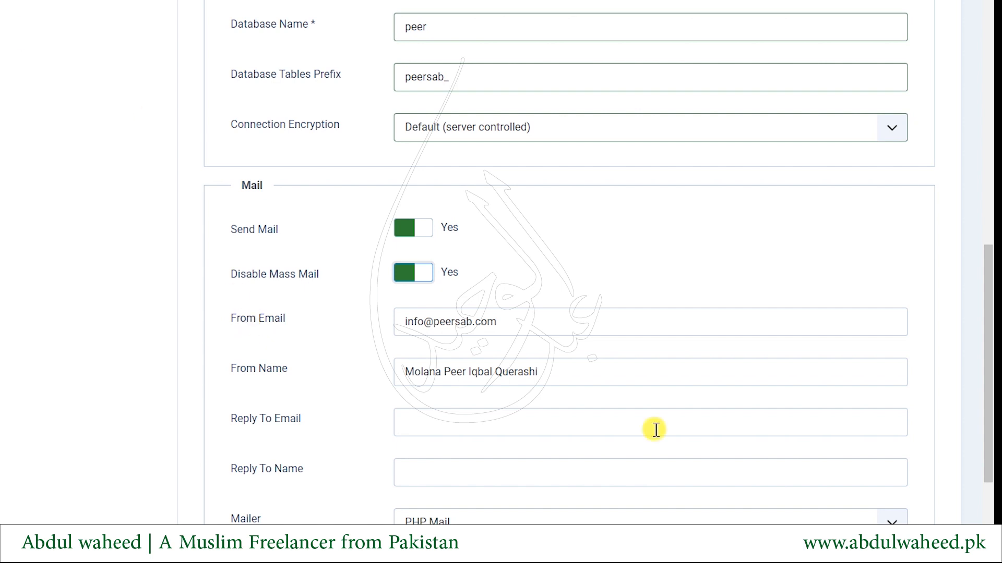
pyautogui.moveTo(434, 319); pyautogui.dragTo(510, 315)
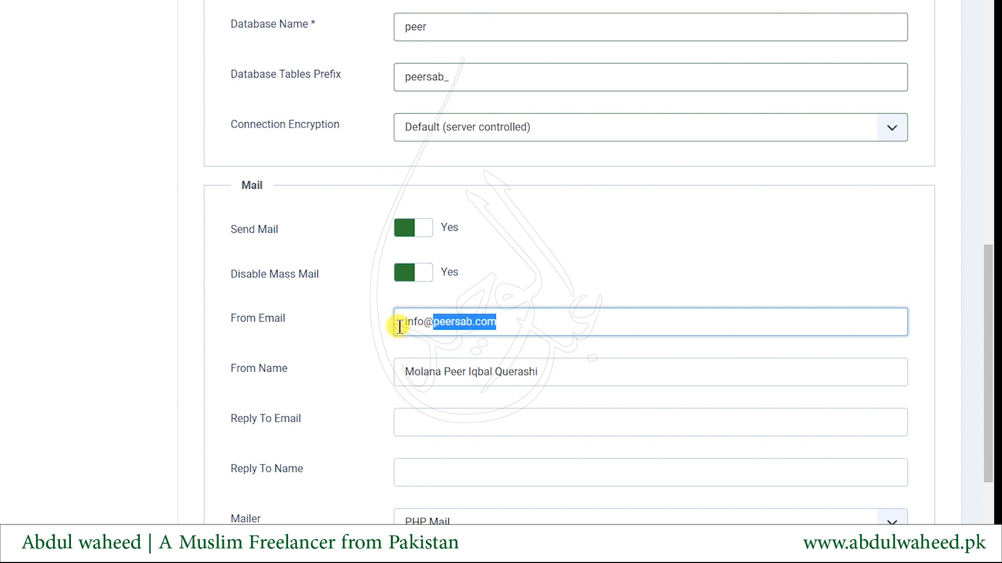
pyautogui.moveTo(395, 322); pyautogui.dragTo(432, 322)
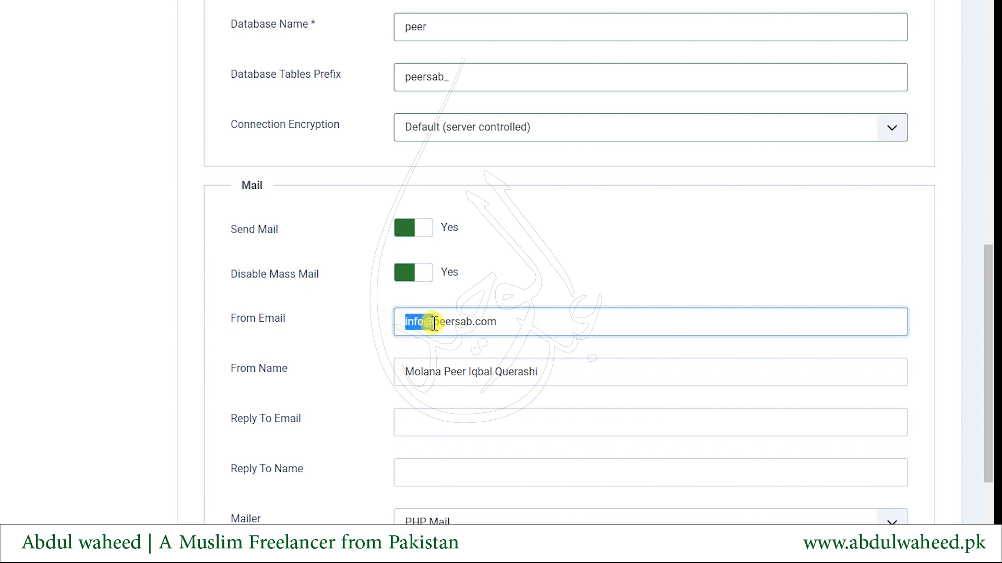
pyautogui.doubleClick(439, 322)
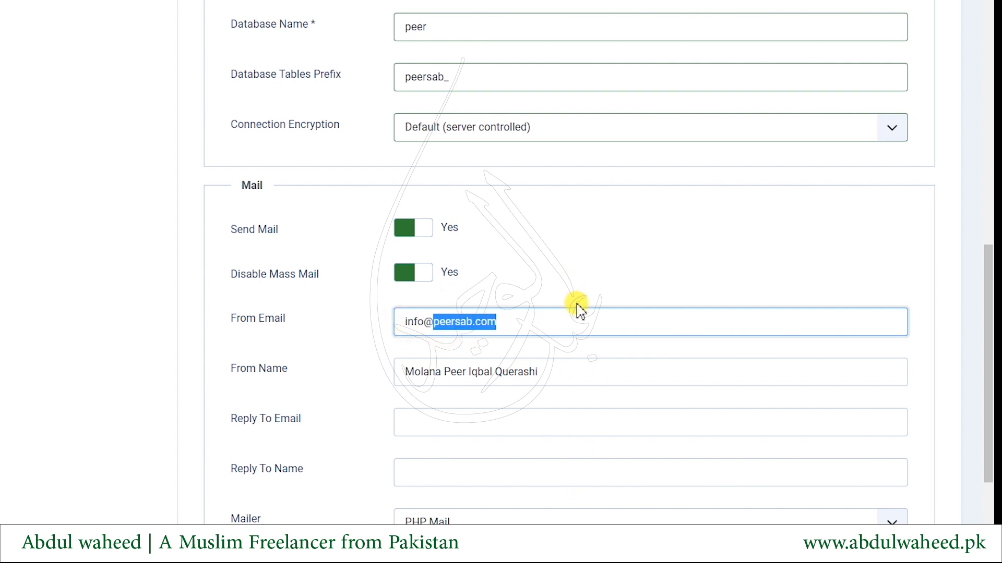
pyautogui.click(567, 362)
pyautogui.moveTo(530, 366); pyautogui.dragTo(268, 392)
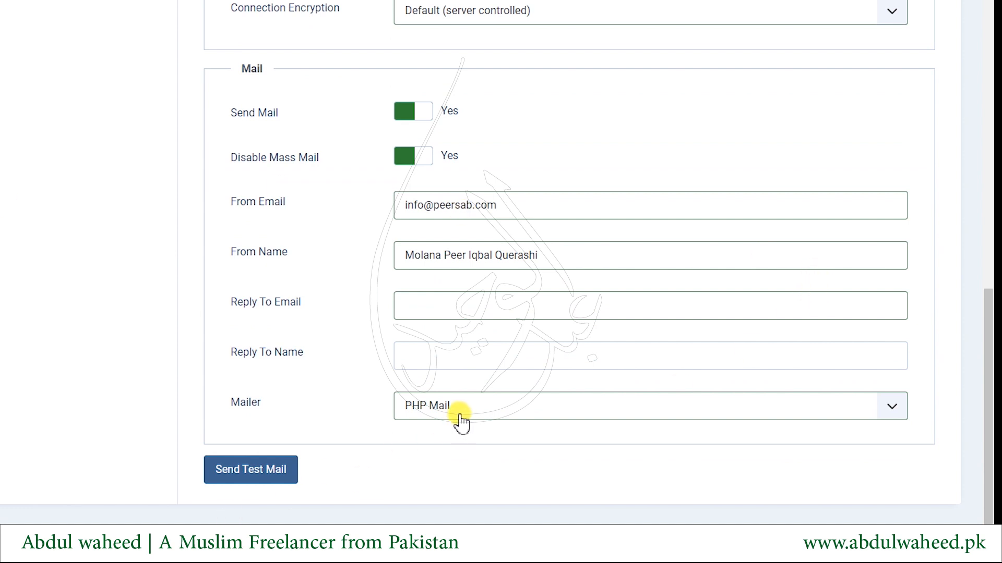
pyautogui.moveTo(432, 205); pyautogui.dragTo(518, 204)
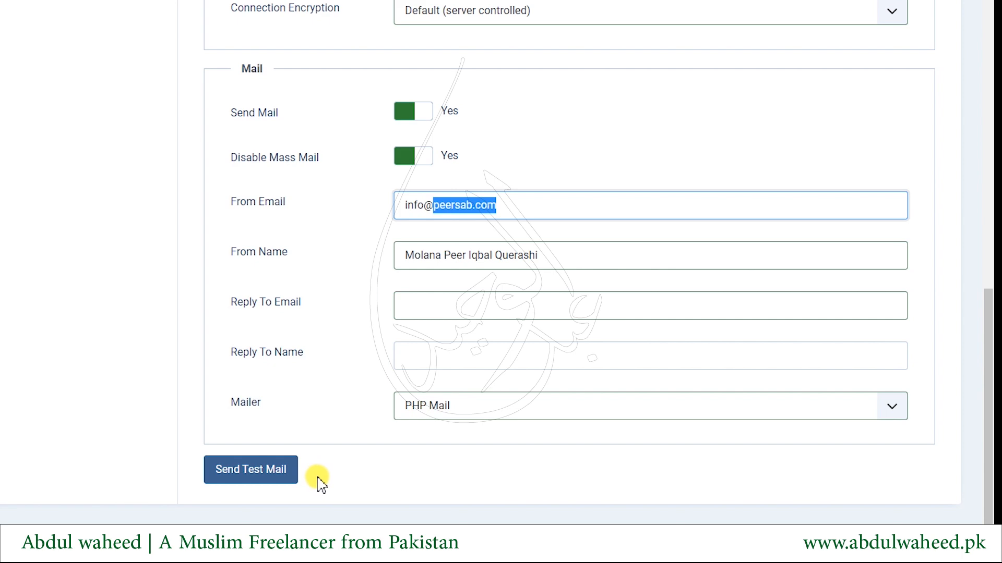
pyautogui.scroll(20, 470, 94)
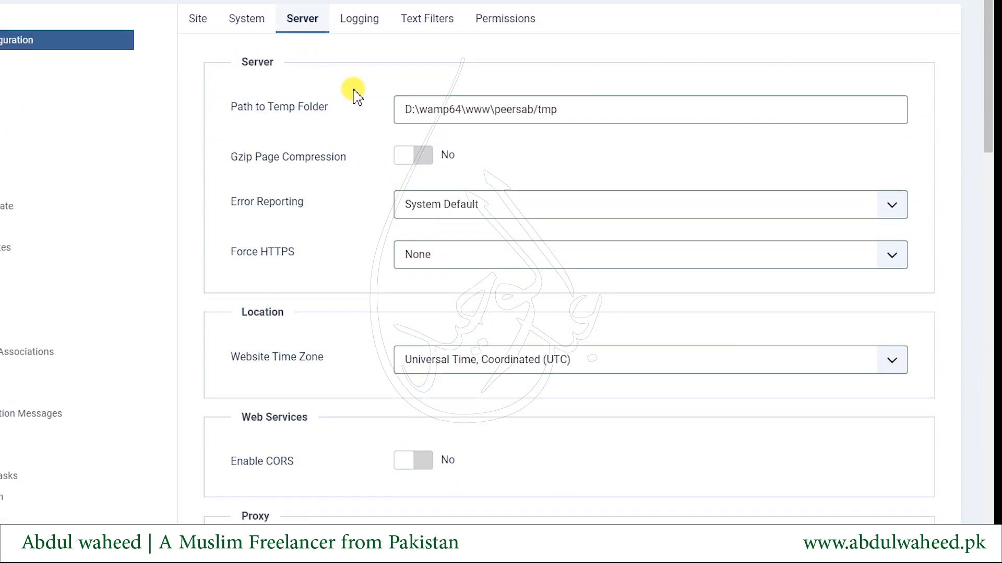
# View the Logging settings and highlight the Path to Log Folder field
pyautogui.click(354, 26)
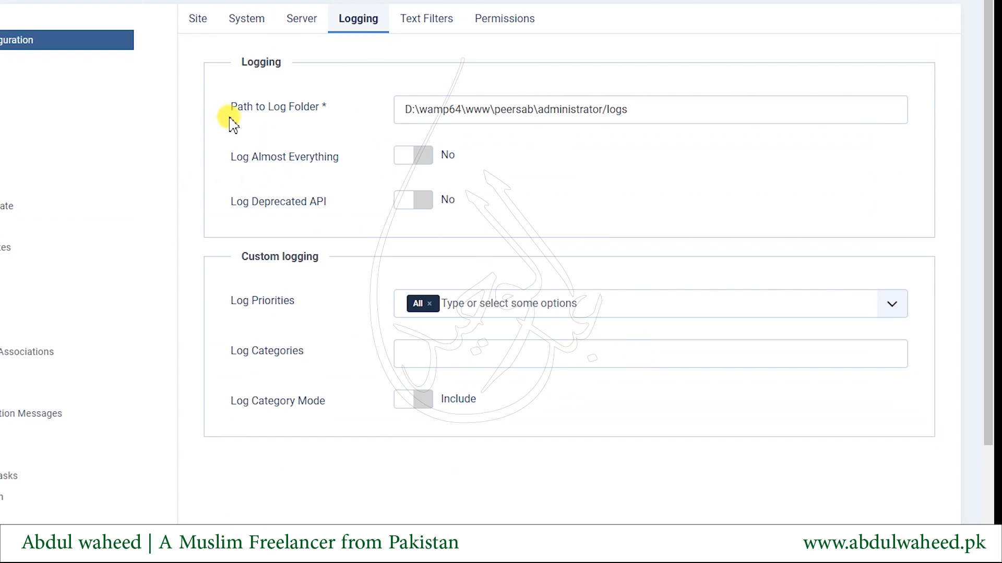
pyautogui.moveTo(255, 107); pyautogui.dragTo(310, 111)
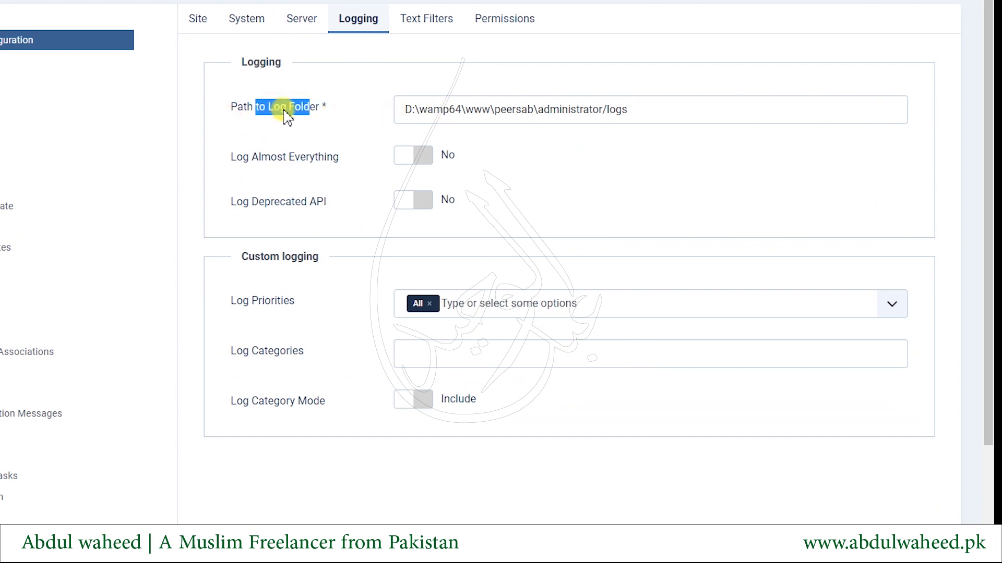